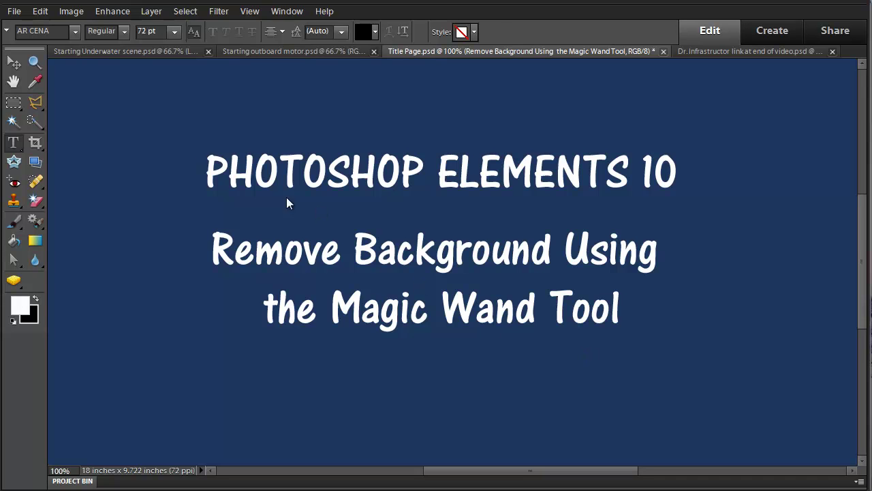
- Switch to the Starting outboard motor.psd document showing the motor on white
click(248, 51)
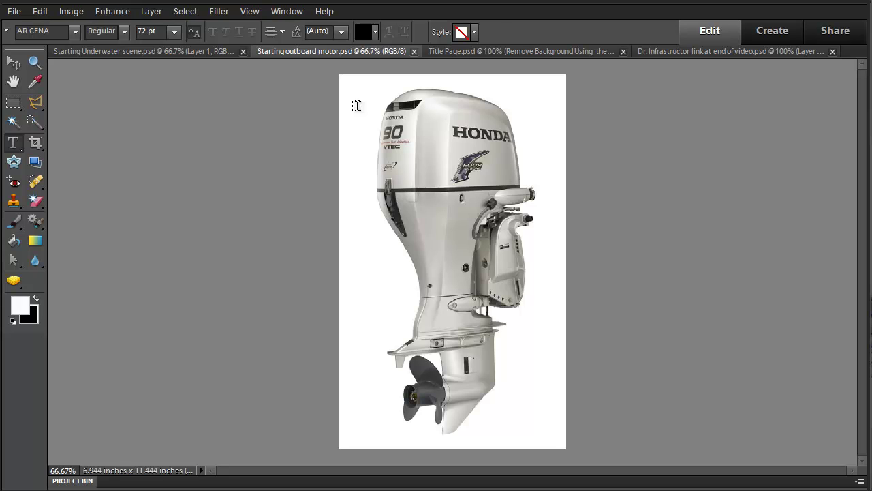
- Choose the Magic Wand at tolerance 5 and show the Panel Bin with Layer 1 active
click(14, 122)
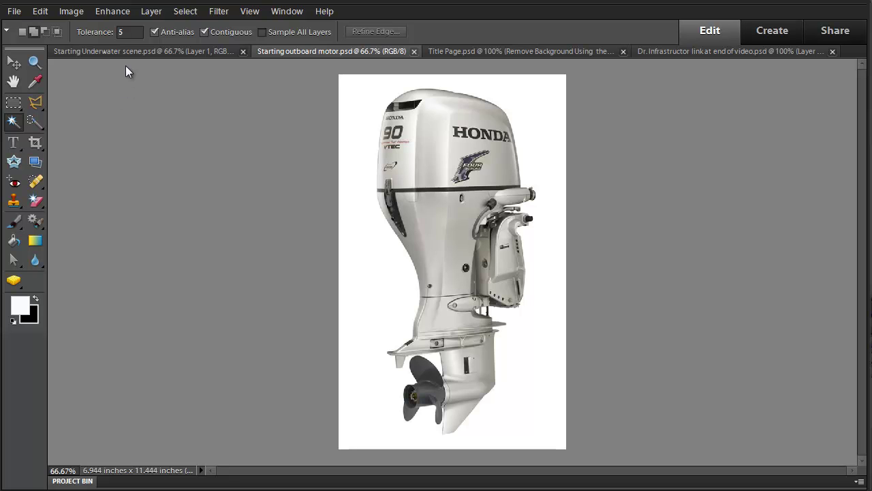
click(121, 32)
click(288, 11)
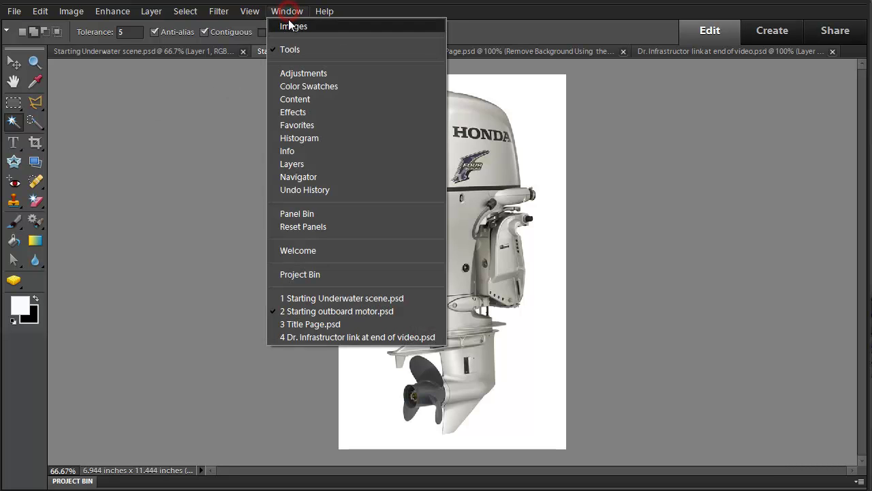
click(306, 214)
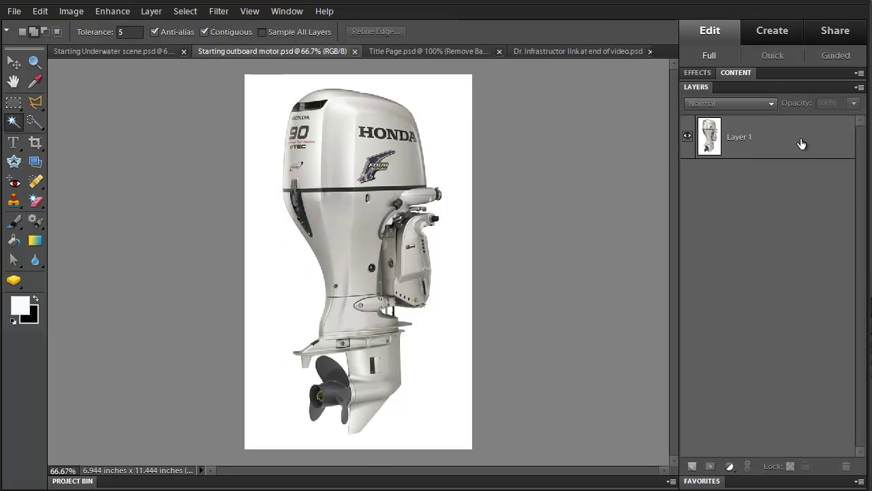
click(801, 142)
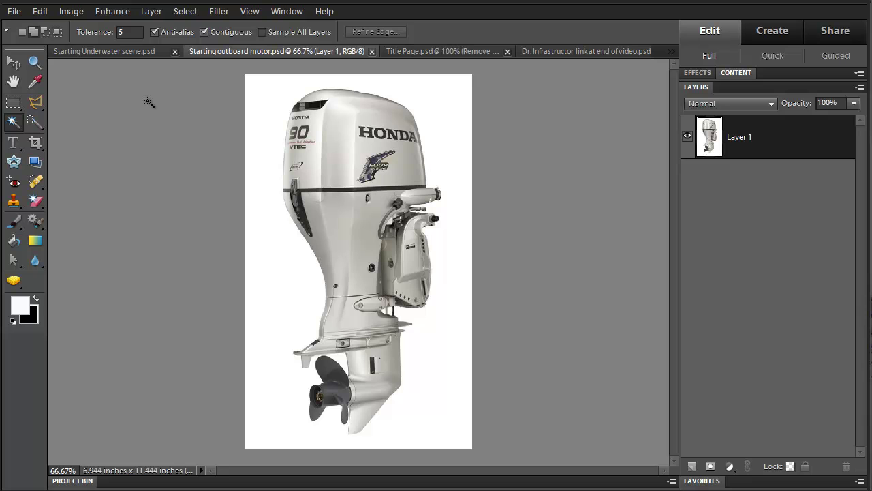
- Magic Wand the white background, adding the leftover white gaps by the bracket and propeller
click(271, 110)
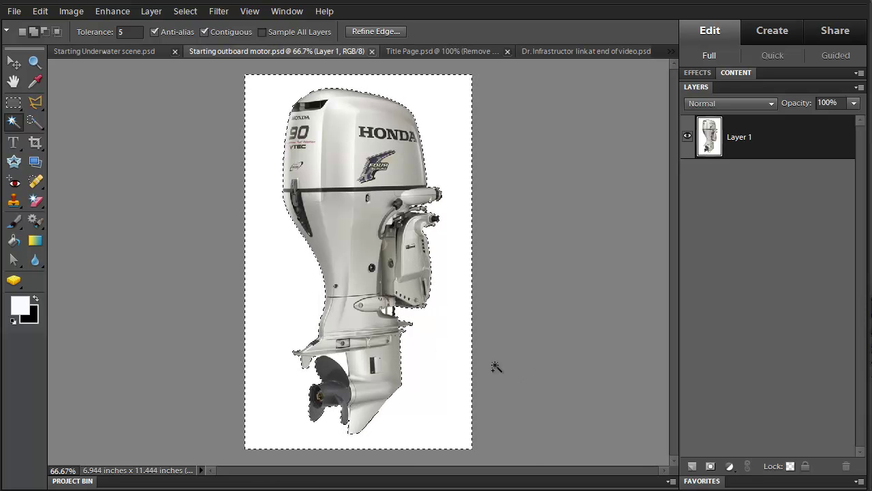
key(ctrl+equal)
key(ctrl+equal)
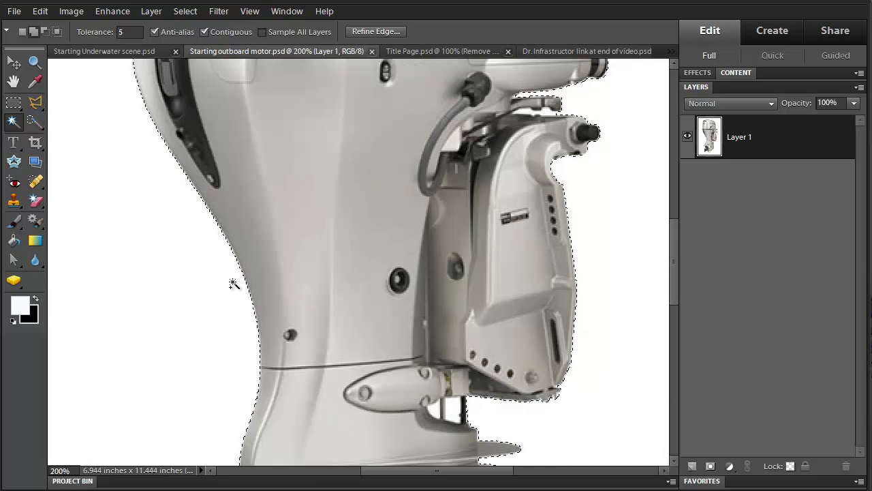
click(34, 31)
click(453, 141)
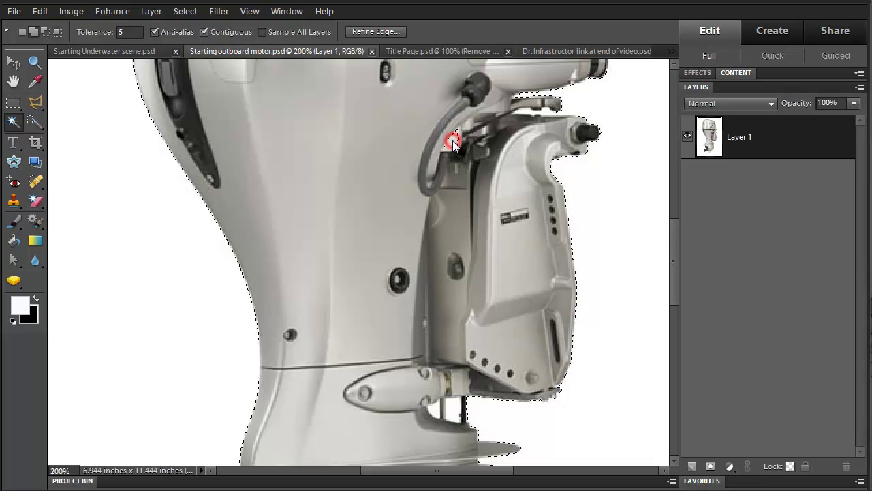
click(452, 407)
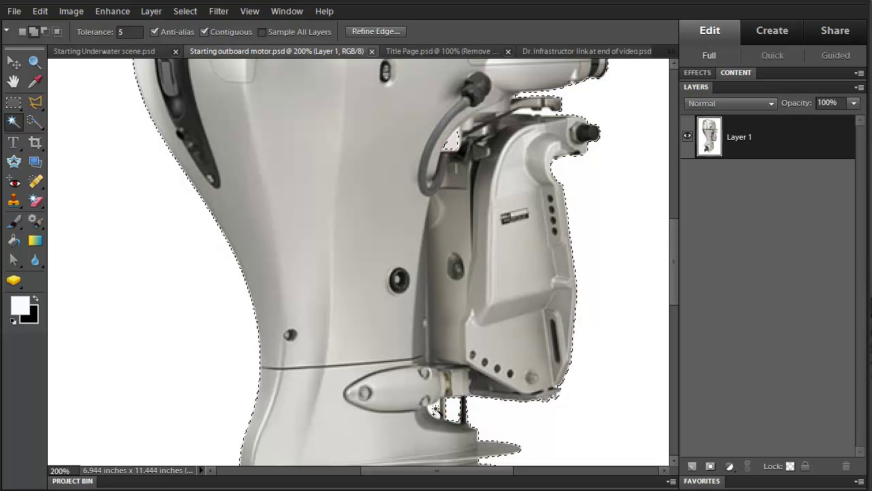
click(433, 409)
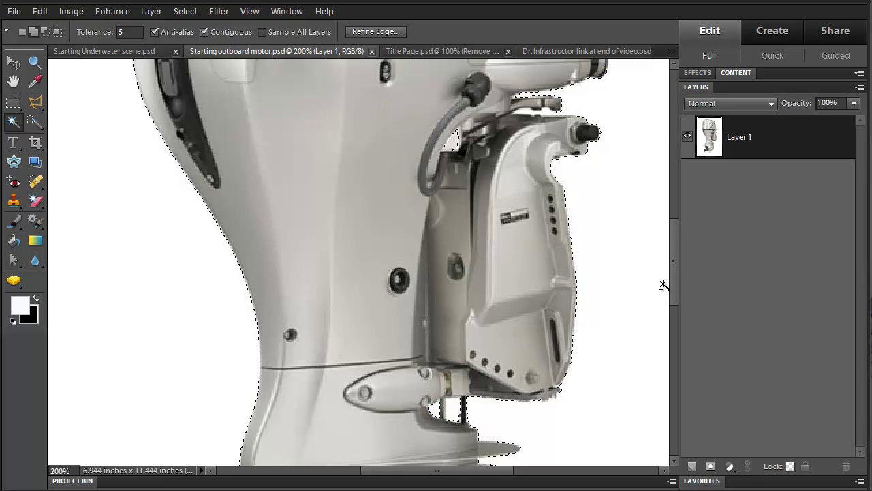
drag(673, 273, 671, 352)
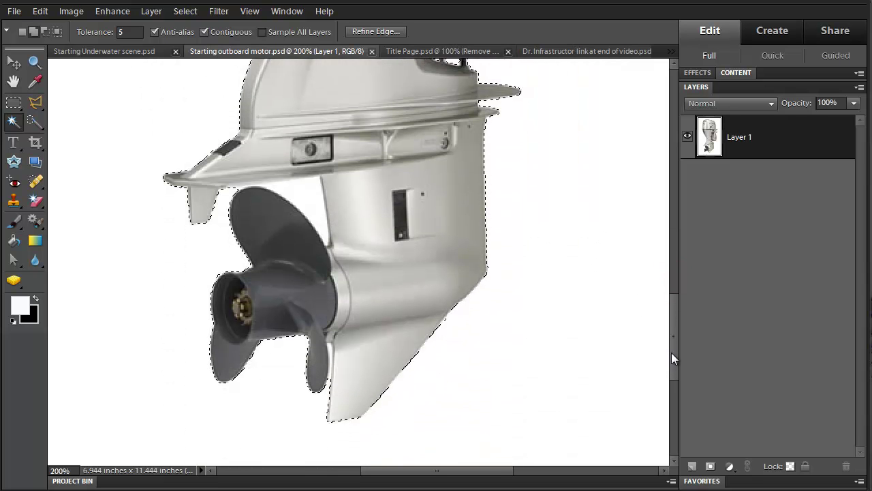
click(308, 192)
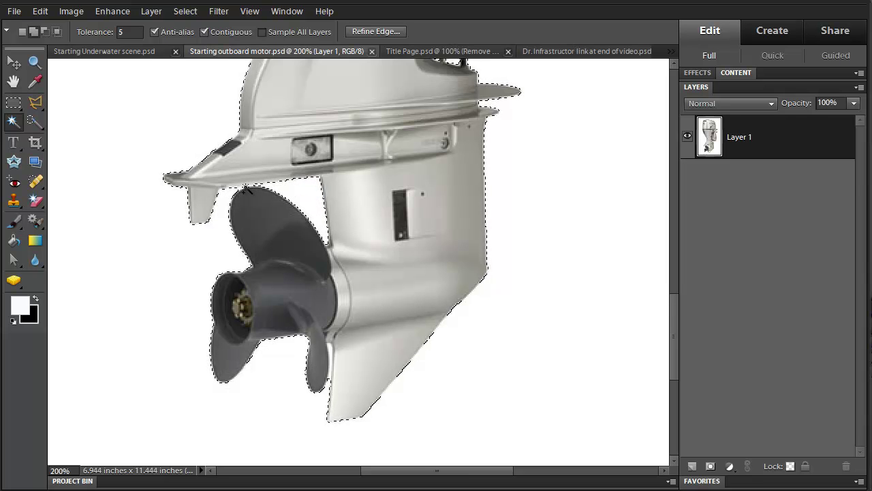
click(245, 185)
drag(671, 329, 674, 232)
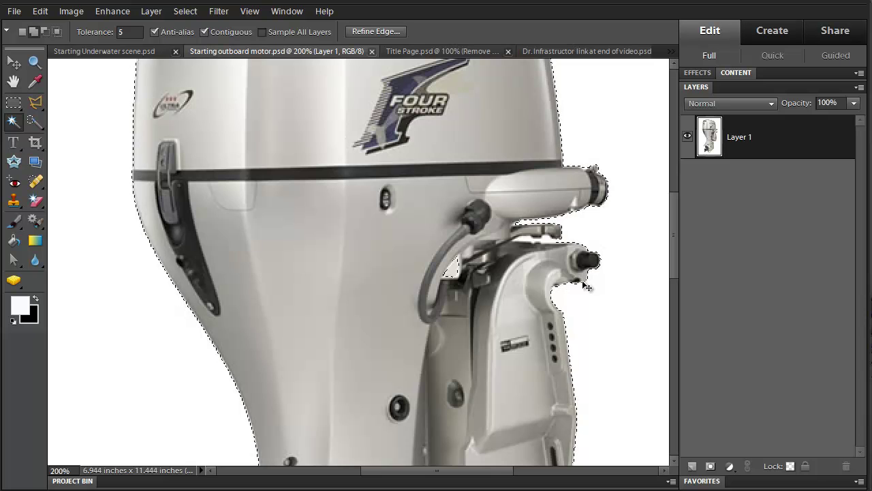
key(ctrl+0)
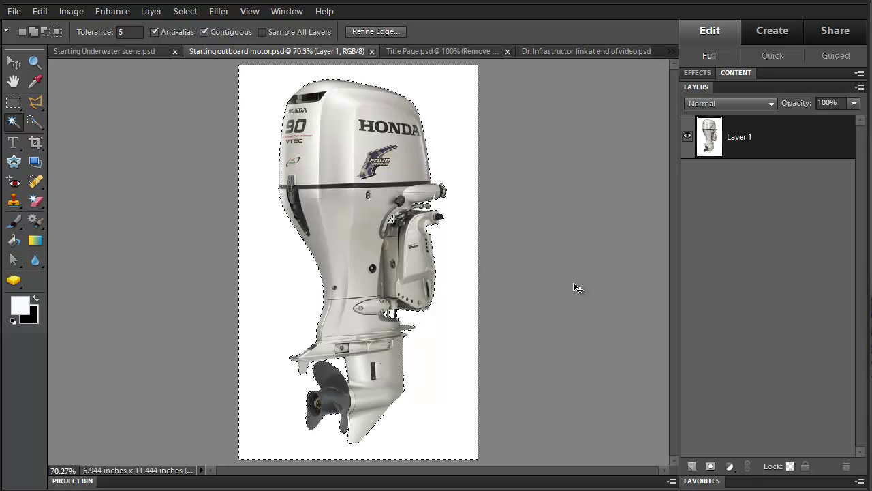
- Cut the selected white background to Layer 2 with Layer via Cut and hide that layer
right_click(275, 305)
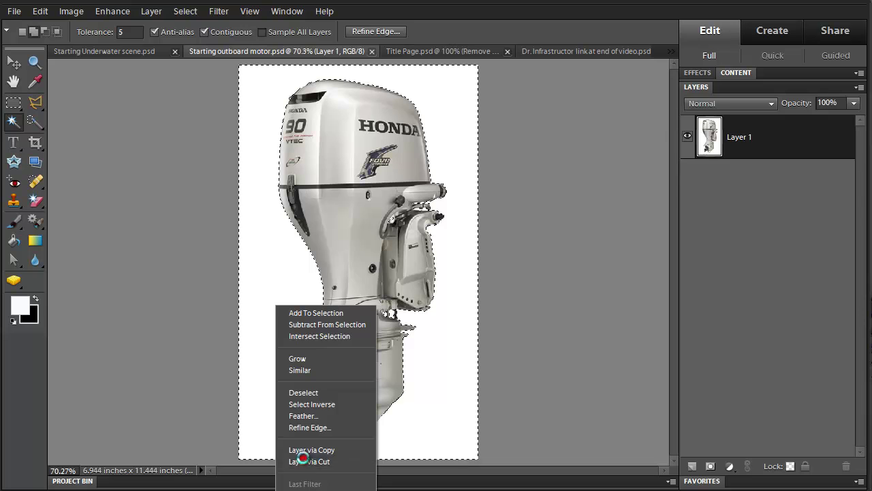
click(304, 461)
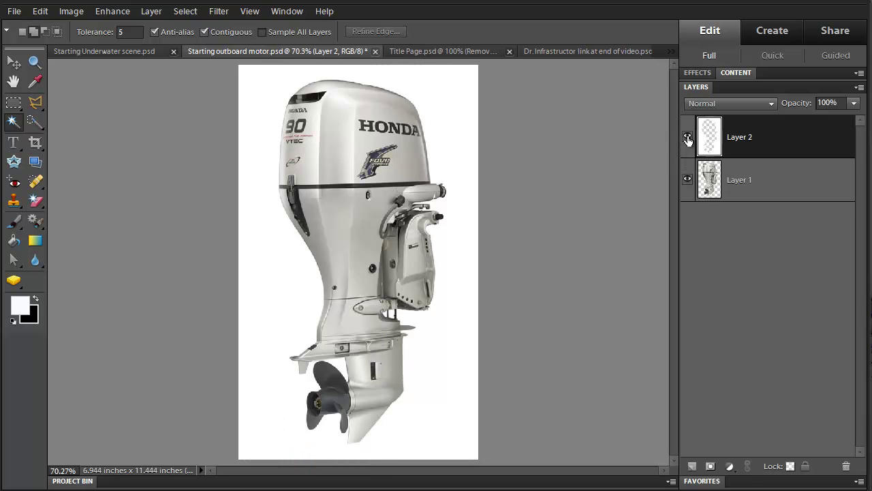
click(687, 139)
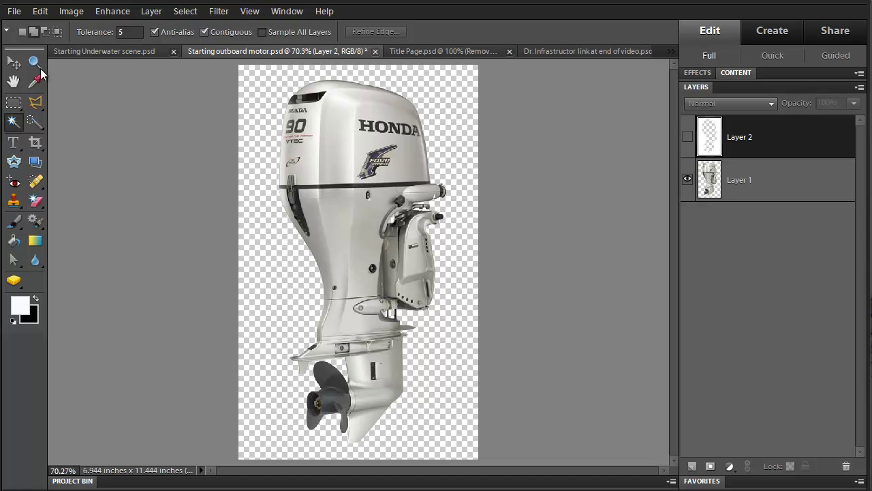
- Save a PNG copy of the cut-out motor in No Background, then switch to the underwater scene
click(13, 11)
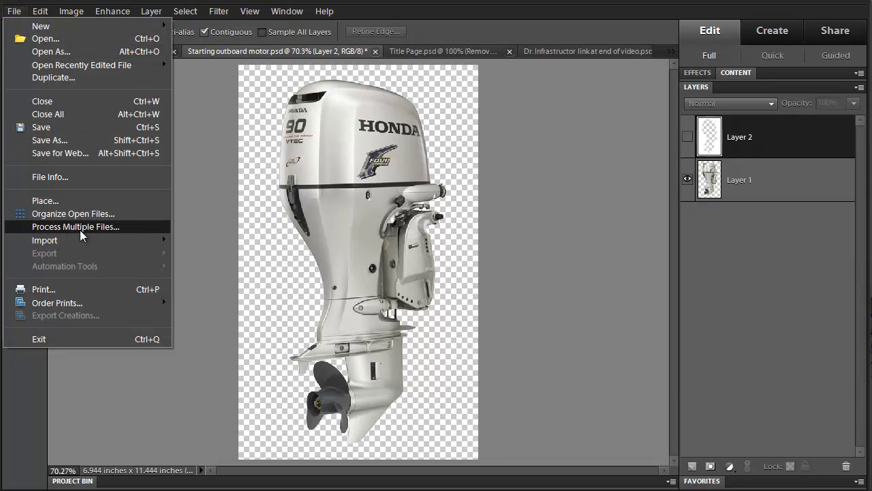
click(87, 141)
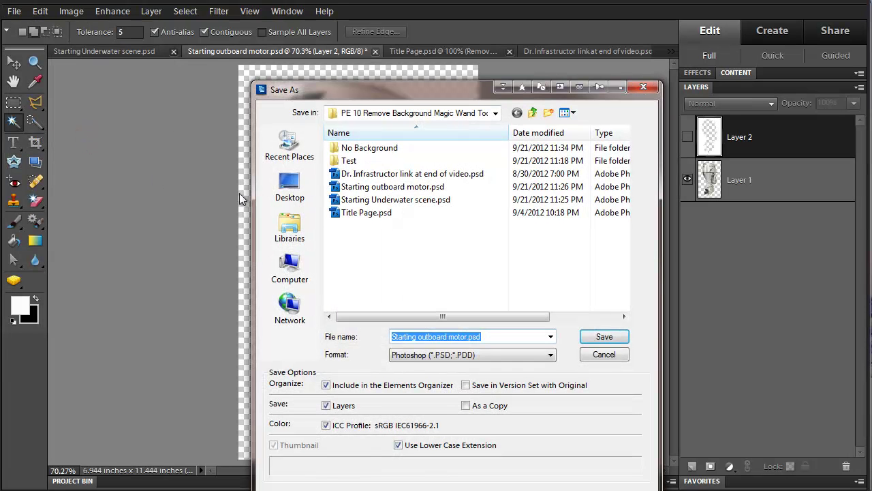
double_click(409, 148)
click(550, 355)
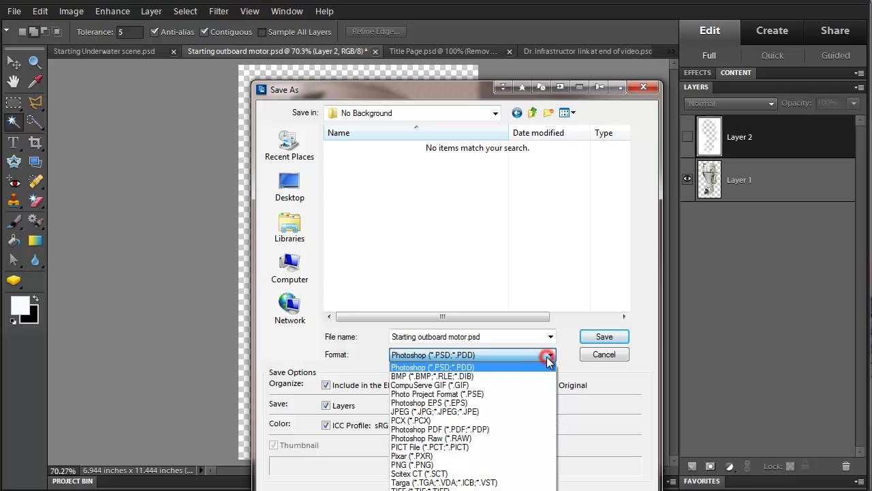
click(440, 465)
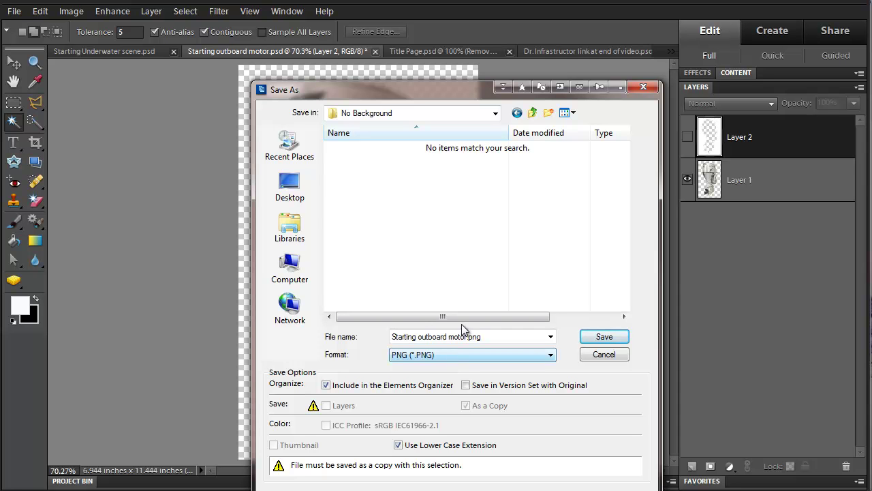
click(589, 339)
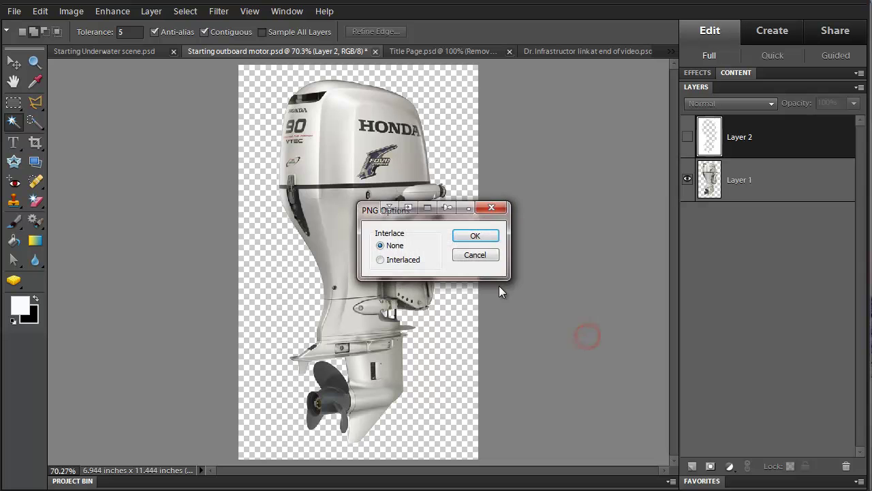
click(472, 237)
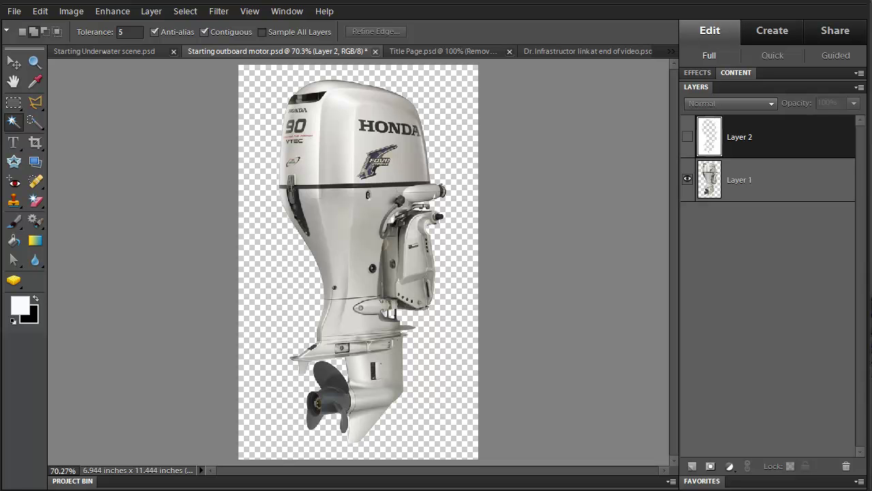
click(67, 51)
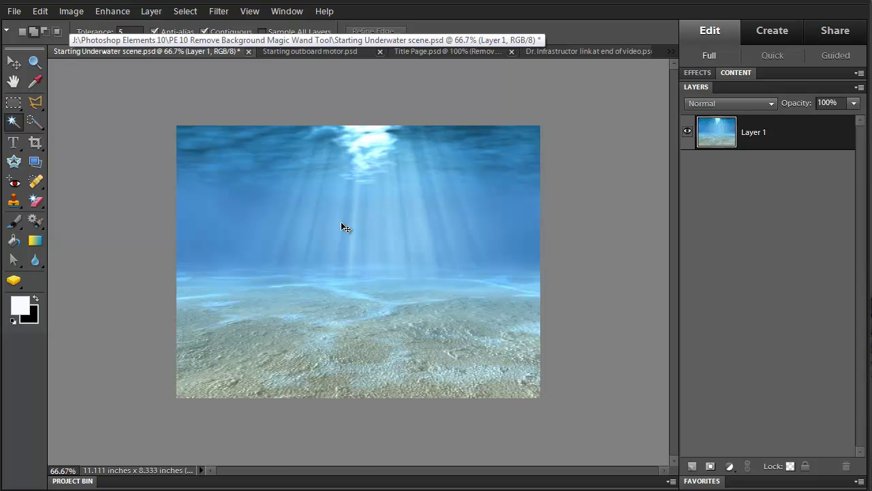
- Fit the underwater scene to the window, then return to the outboard motor image
key(ctrl+0)
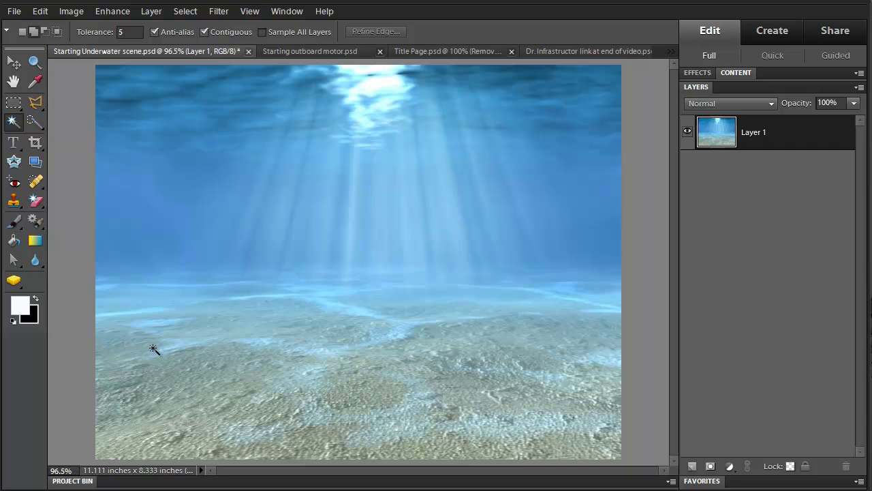
click(267, 52)
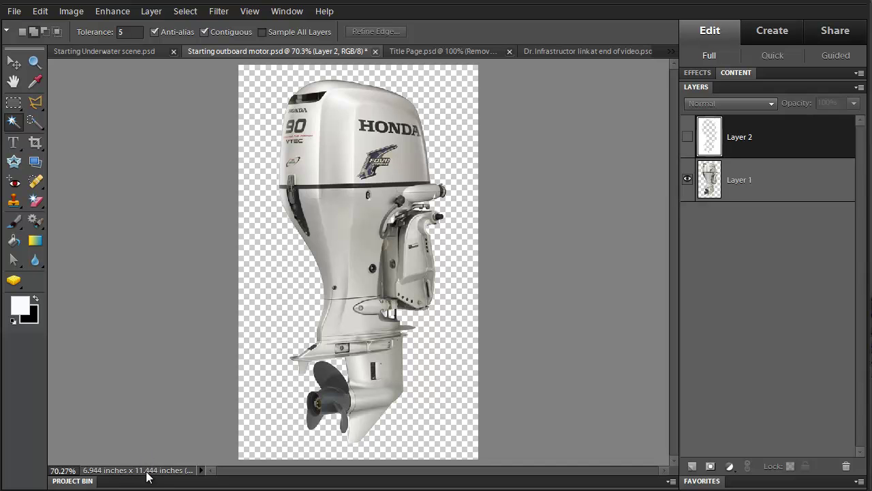
- Resize the motor image to 4 inches tall at 412 ppi (1000 × 1648 pixels)
click(60, 11)
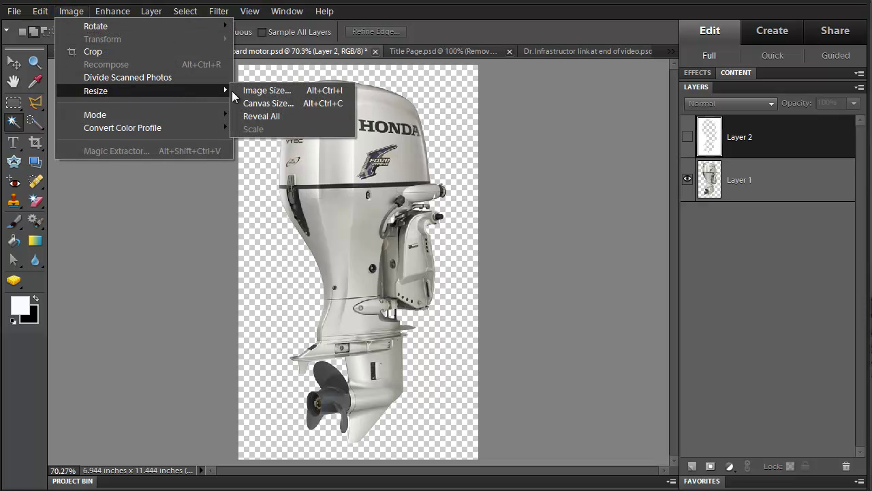
click(253, 90)
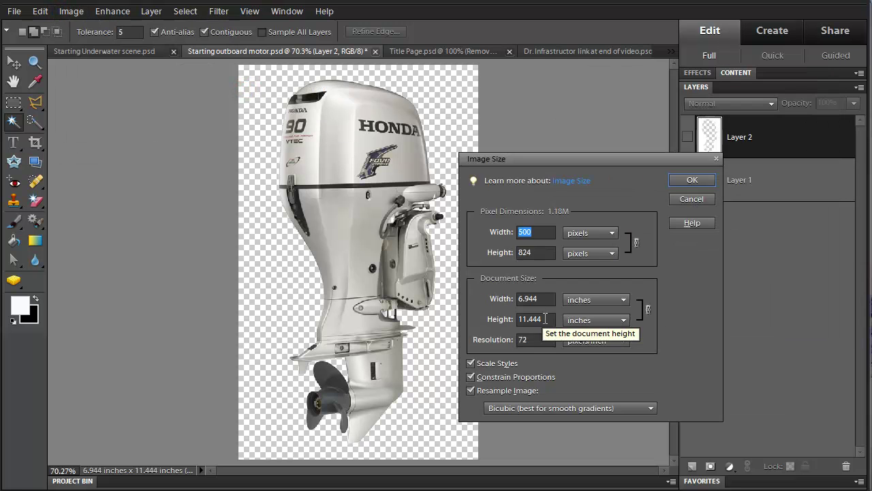
drag(545, 319, 508, 320)
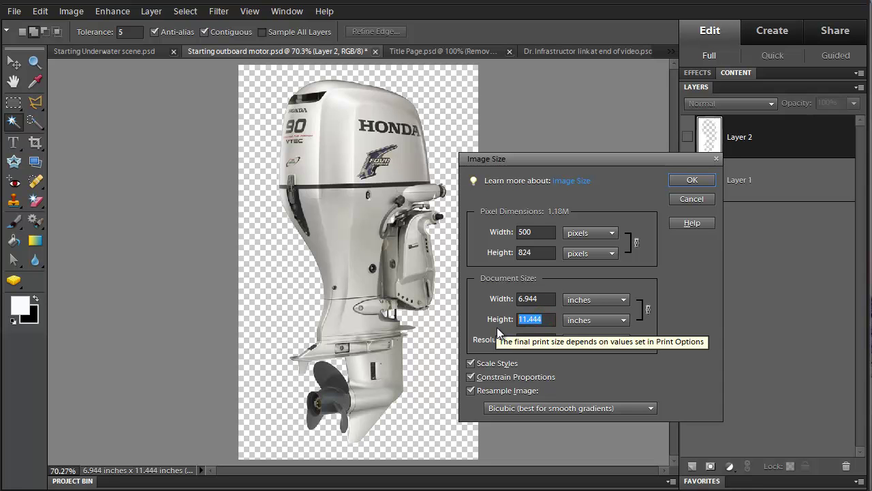
text(4)
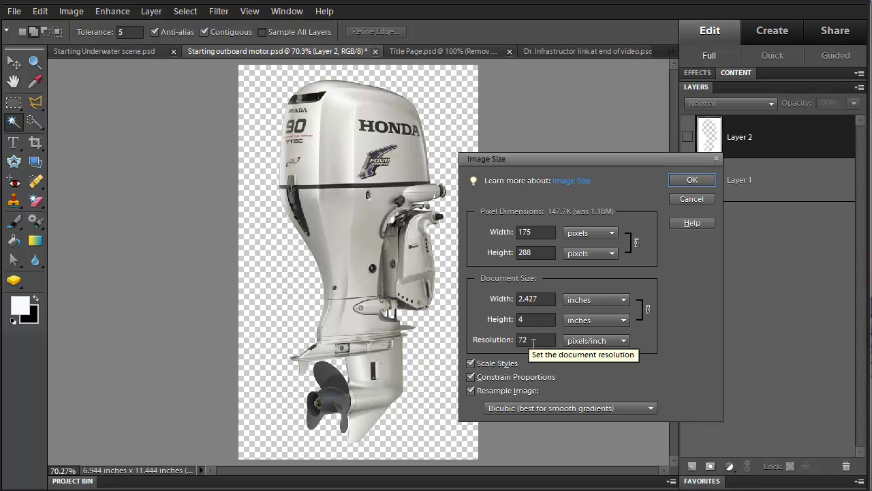
double_click(523, 340)
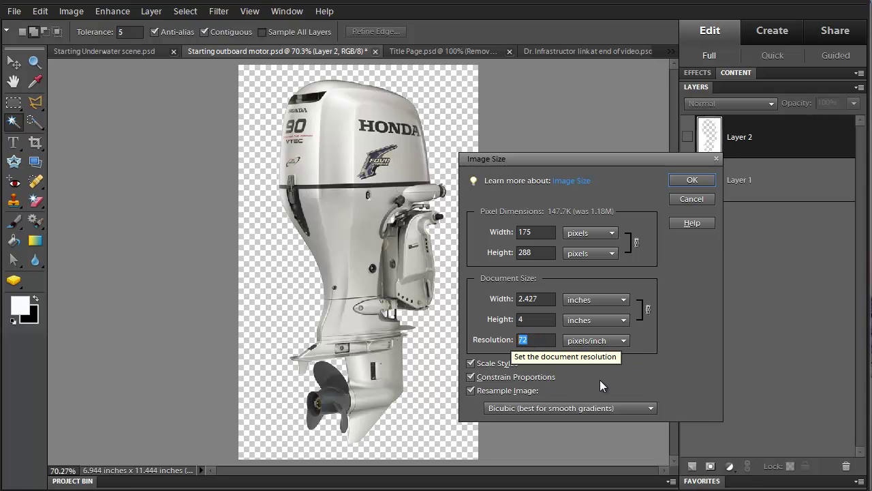
text(412)
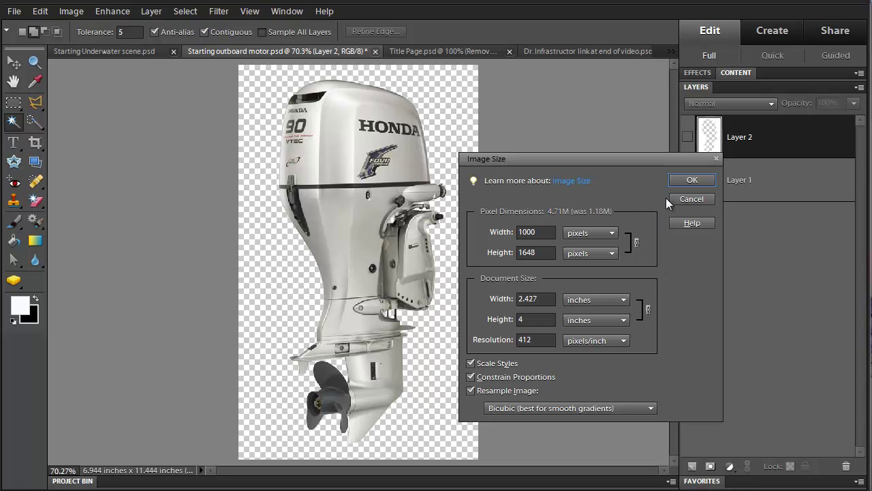
click(693, 181)
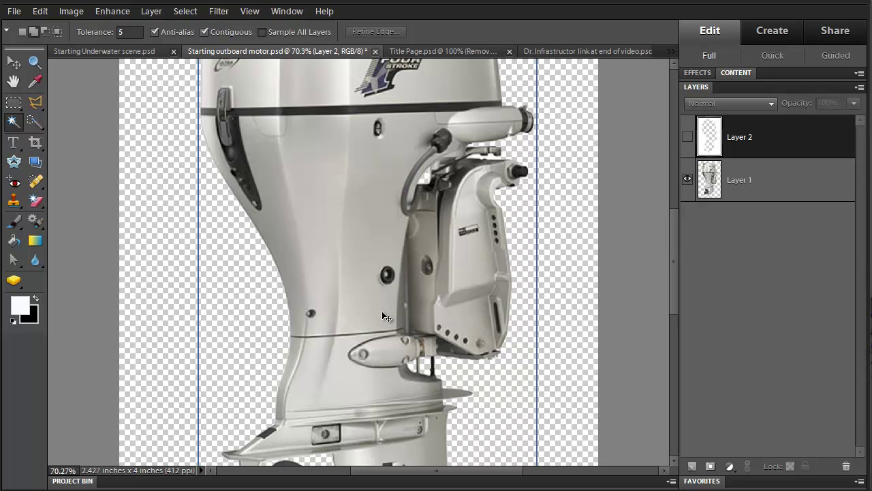
key(ctrl+minus)
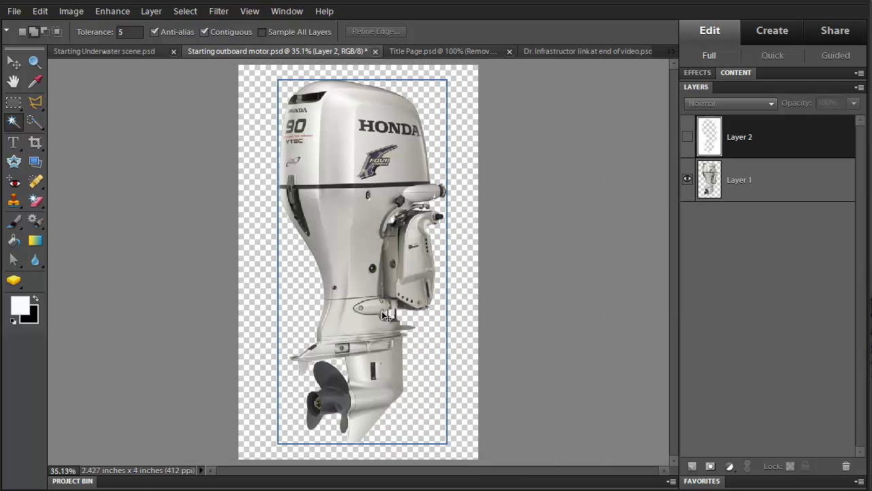
- Resample Starting Underwater scene.psd to 412 ppi (4578 × 3433 pixels) and fit it in view
click(117, 51)
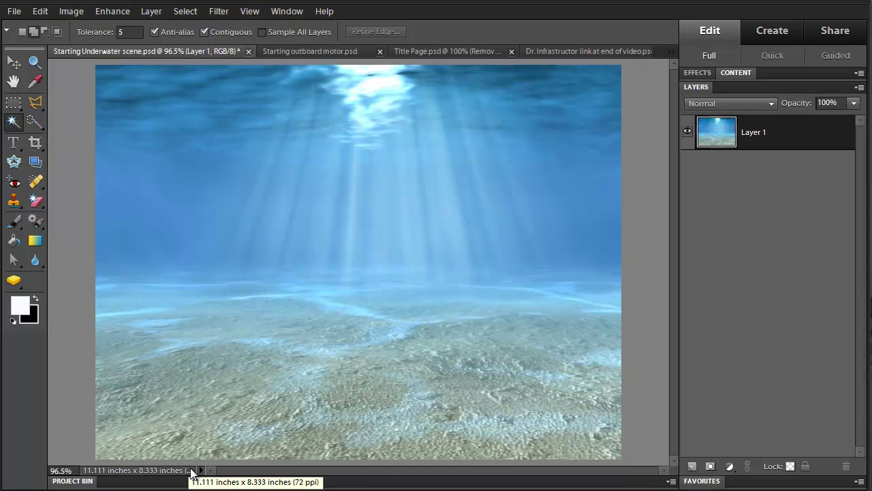
click(68, 11)
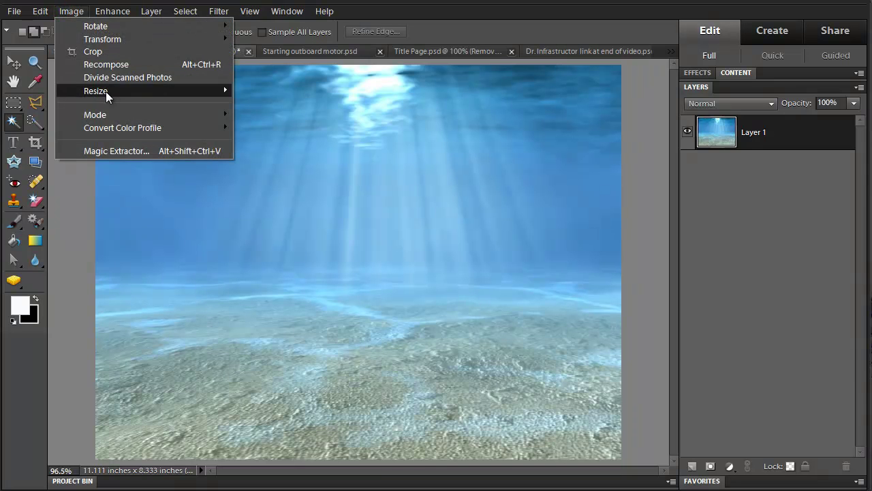
mouse_move(106, 92)
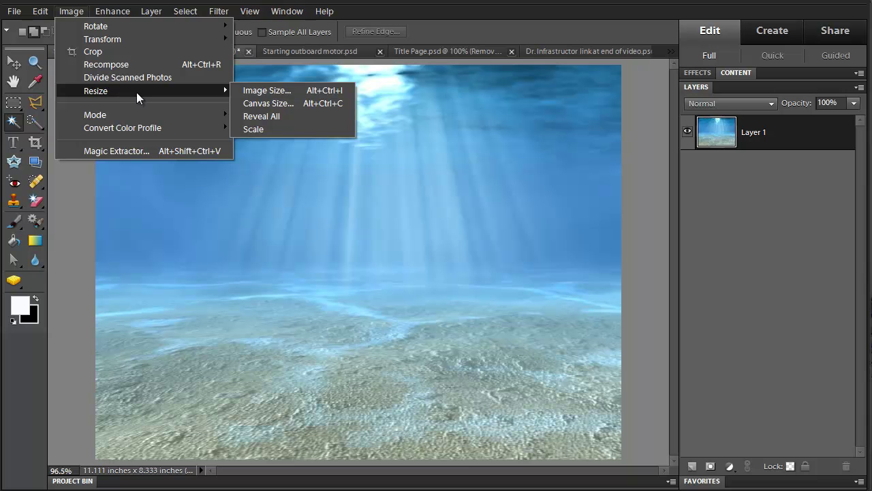
click(248, 91)
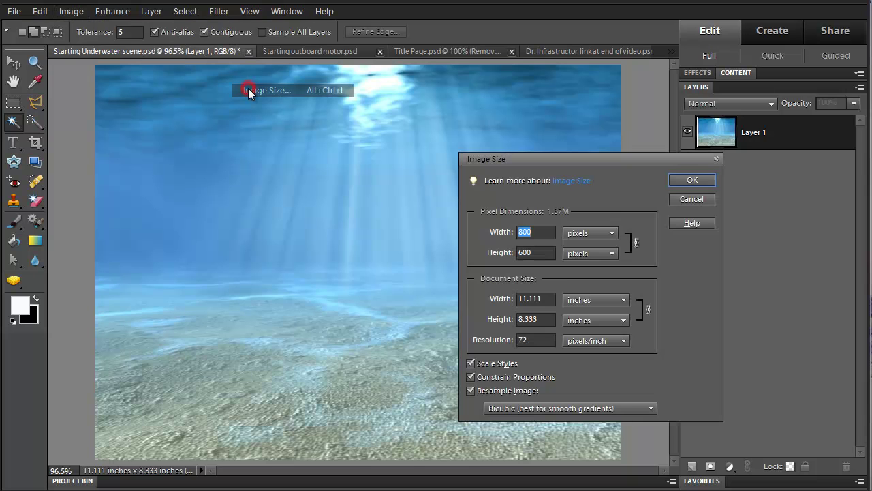
click(530, 340)
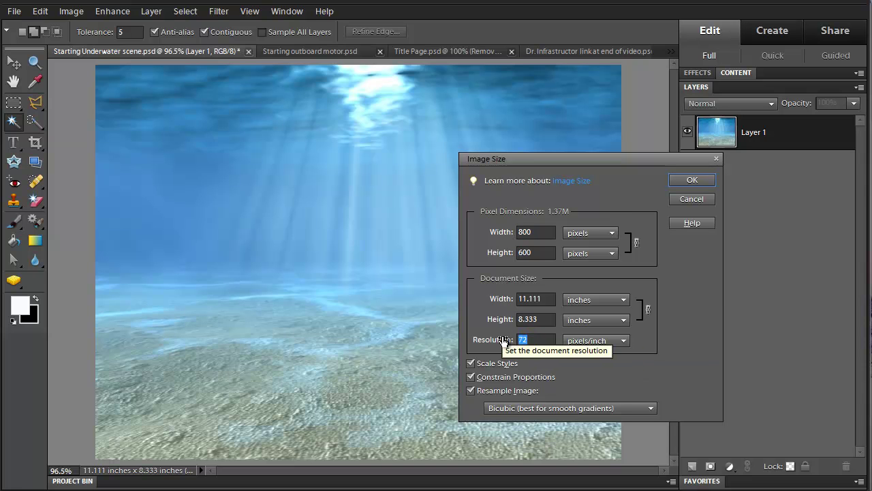
text(412)
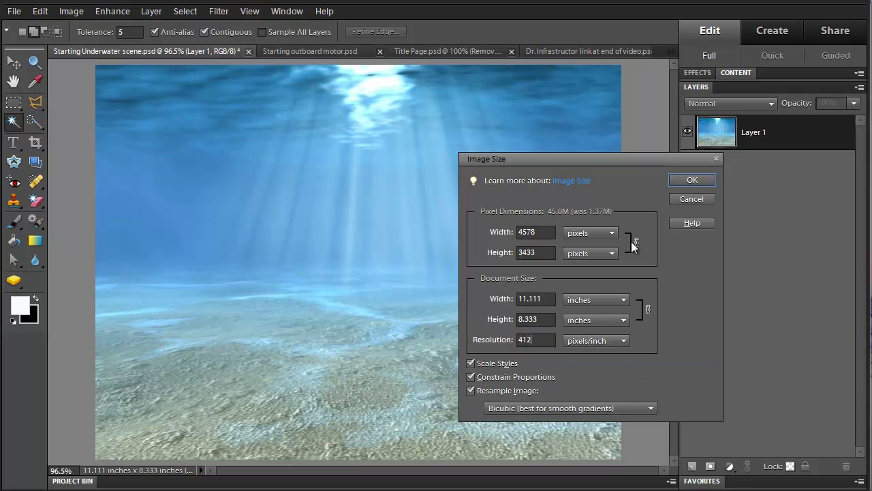
click(686, 180)
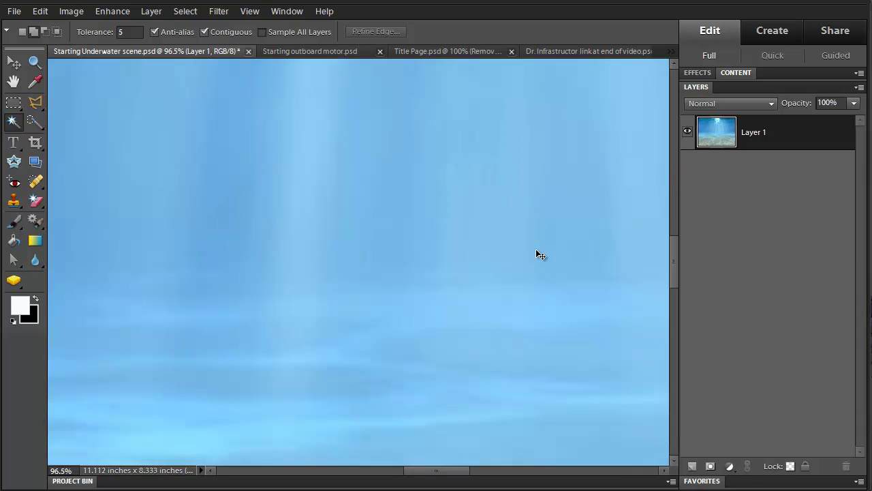
key(ctrl+0)
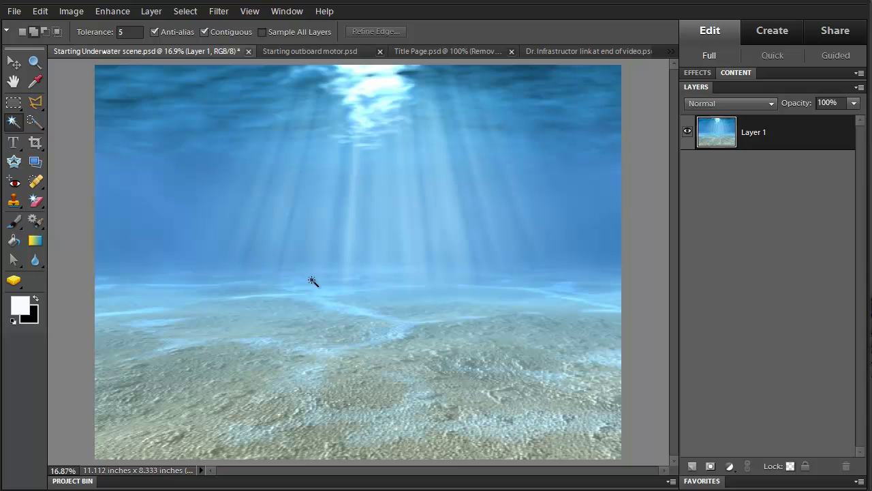
- In the motor image, make Layer 1 active and start a Photo Filter with the Underwater preset
click(310, 51)
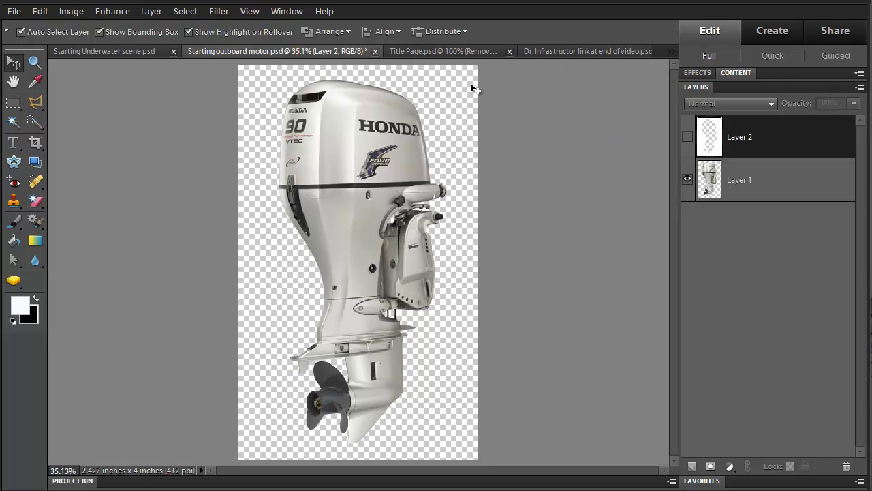
click(213, 15)
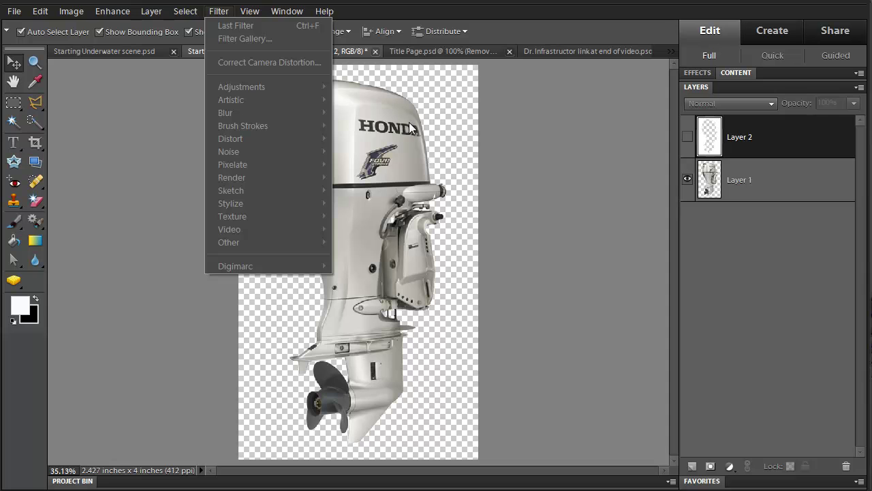
click(783, 181)
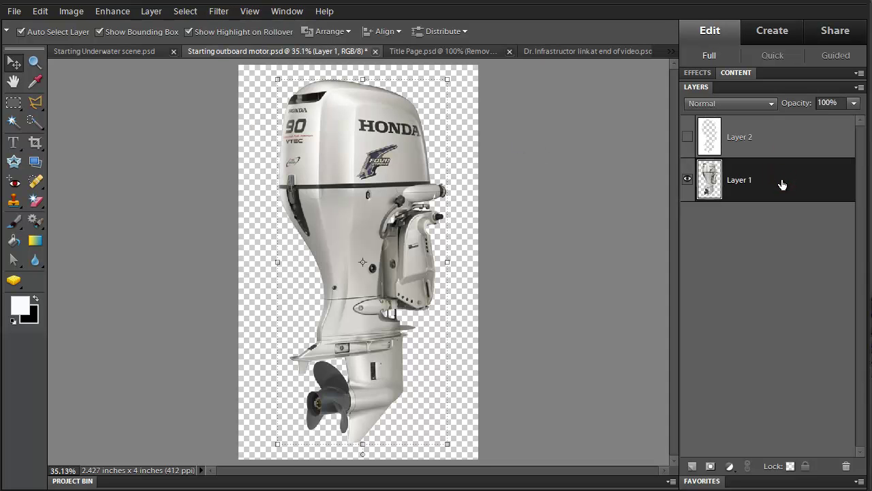
click(216, 11)
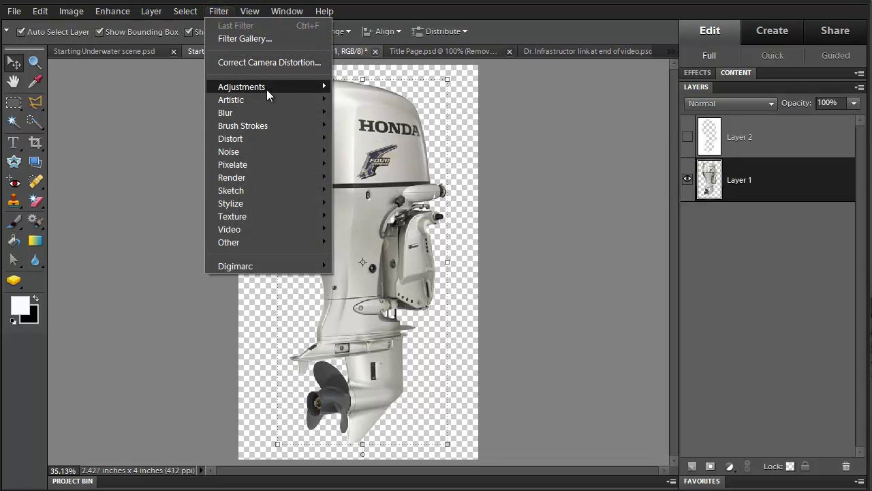
mouse_move(306, 86)
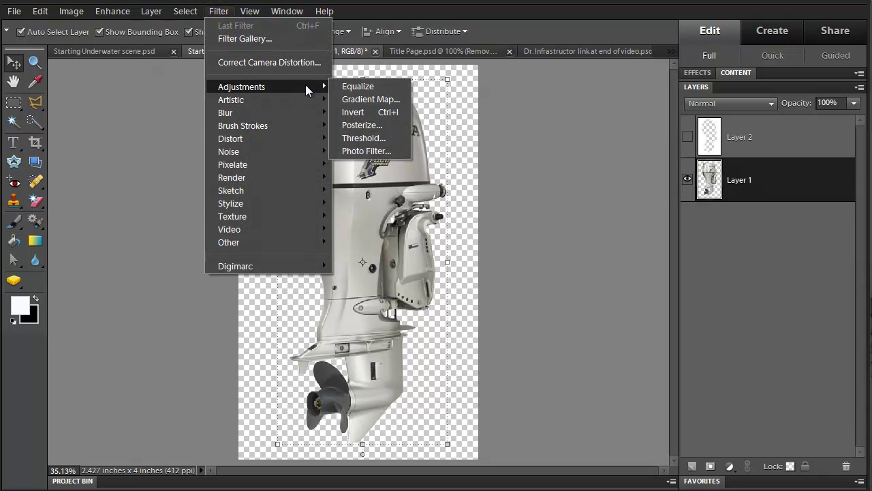
click(353, 150)
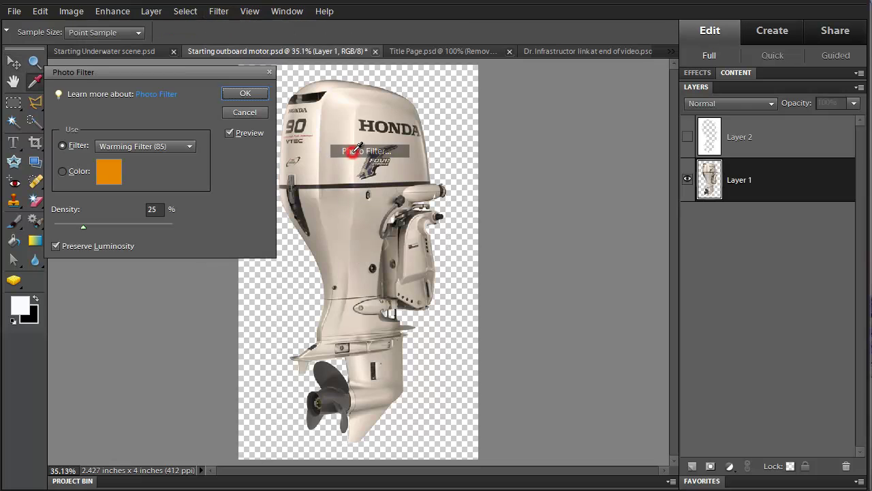
click(190, 151)
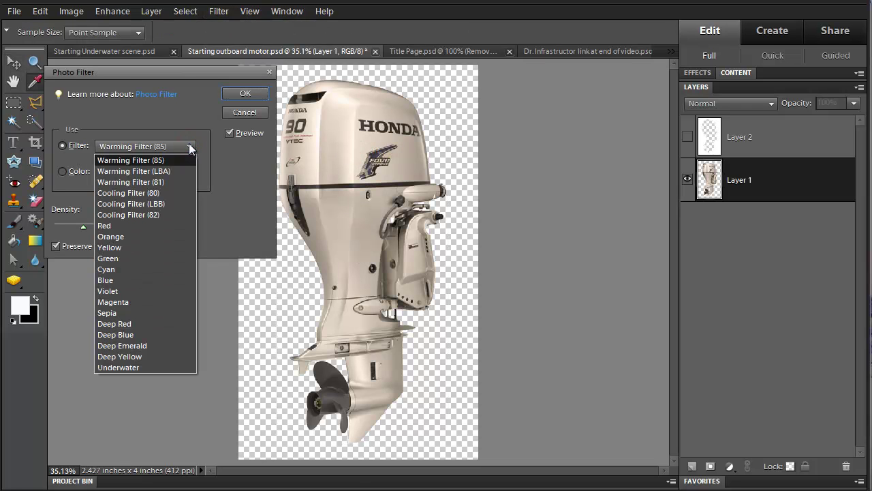
click(140, 367)
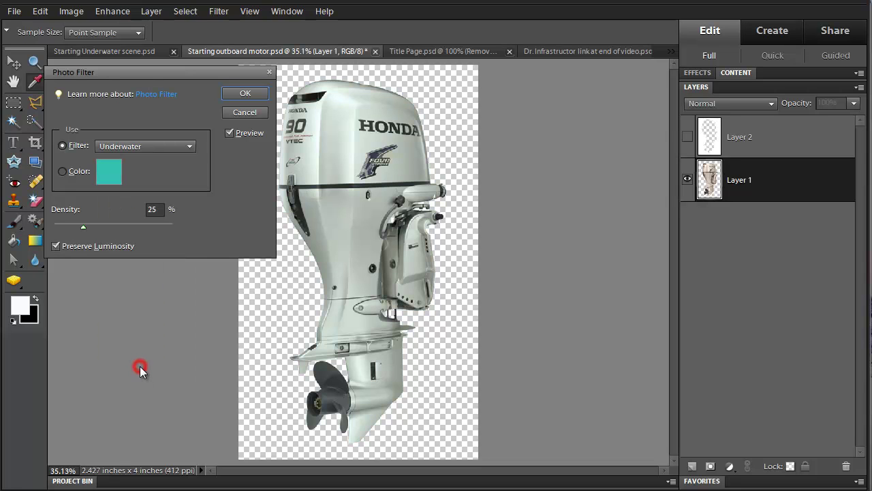
- Change the filter colour to a custom blue, raise density to 74%, and apply it
click(107, 175)
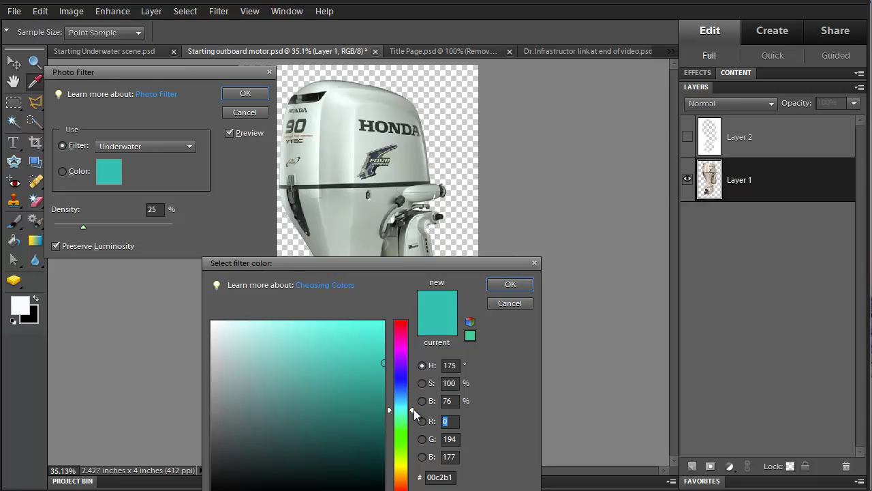
drag(414, 409, 409, 402)
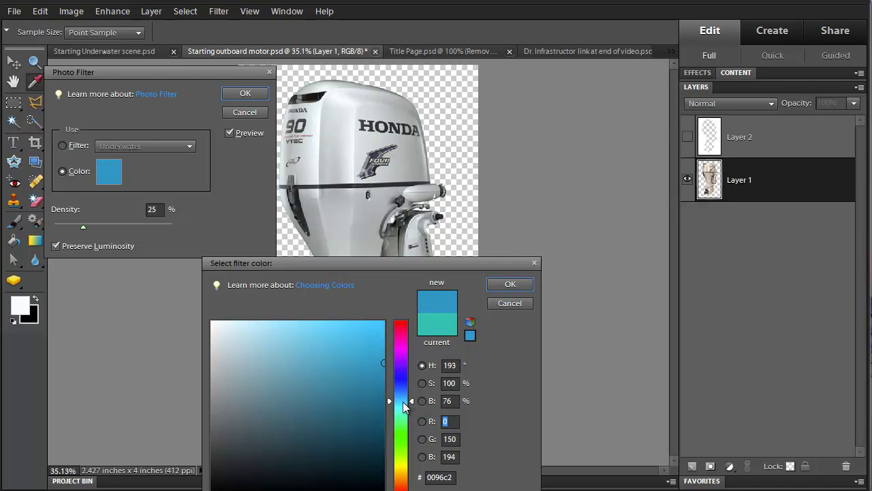
click(517, 285)
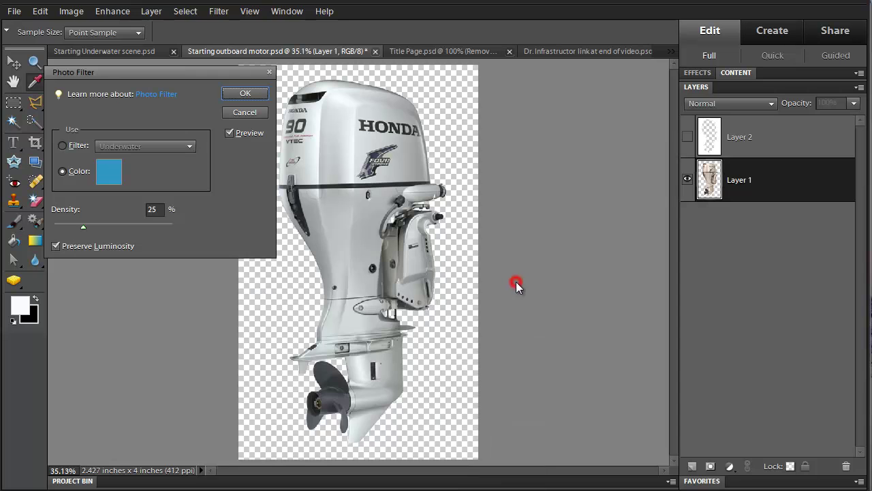
click(83, 225)
click(82, 229)
drag(101, 228, 138, 236)
click(237, 94)
key(v)
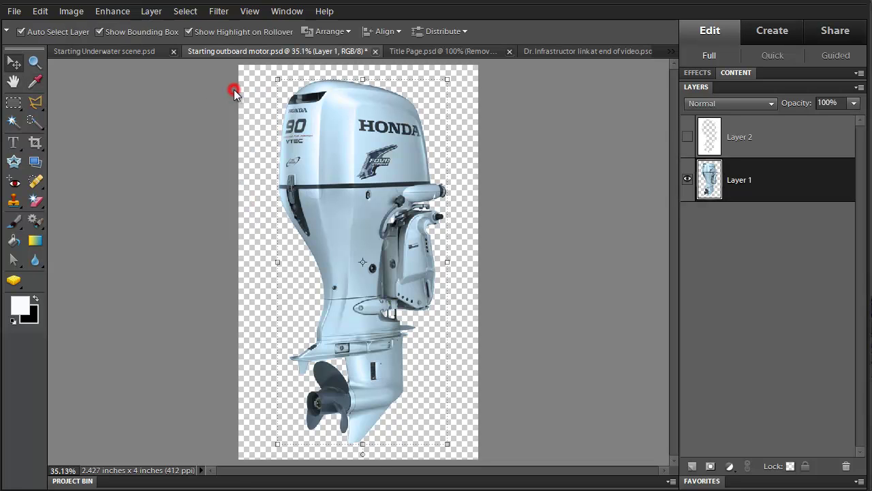
- Show thumbnails of the open documents and bring up the underwater scene
click(260, 212)
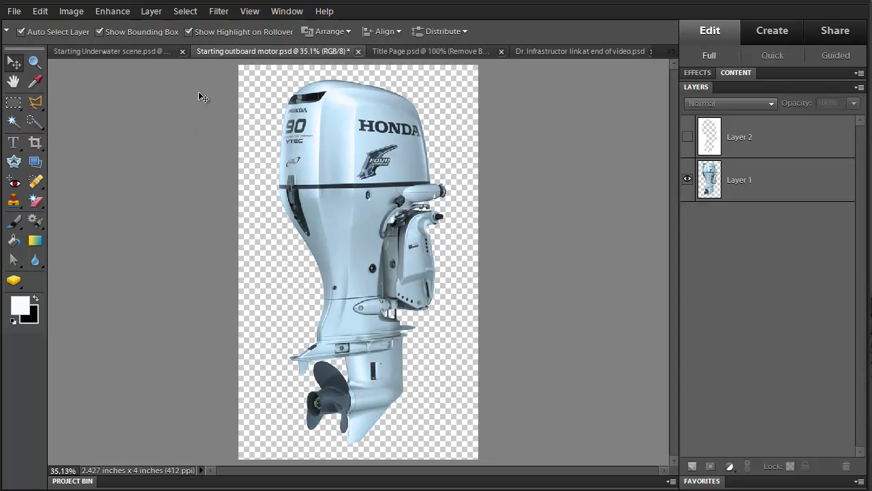
click(287, 11)
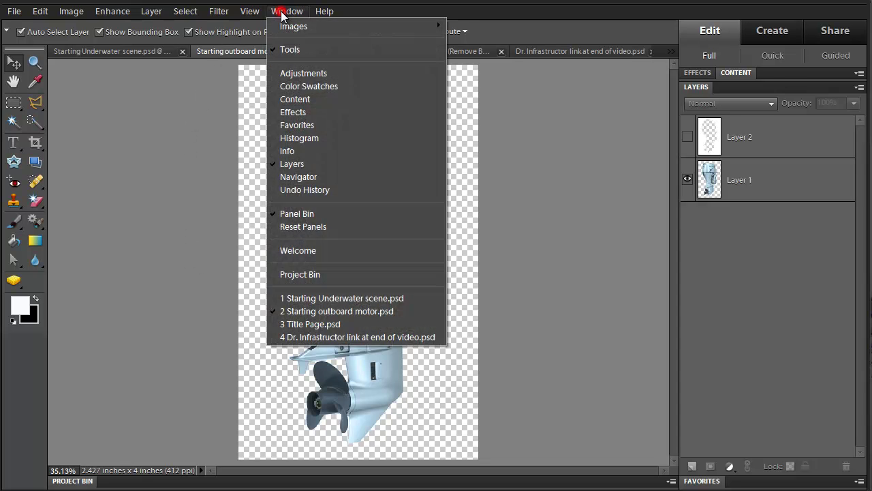
click(297, 273)
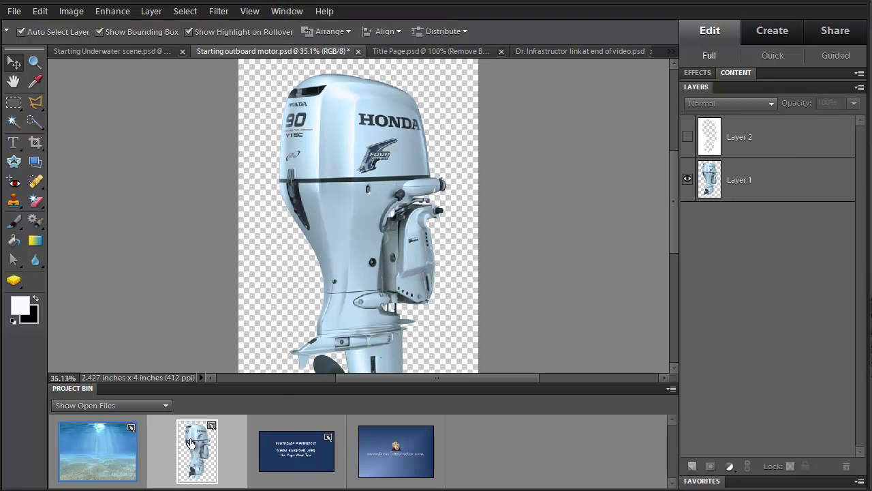
click(126, 50)
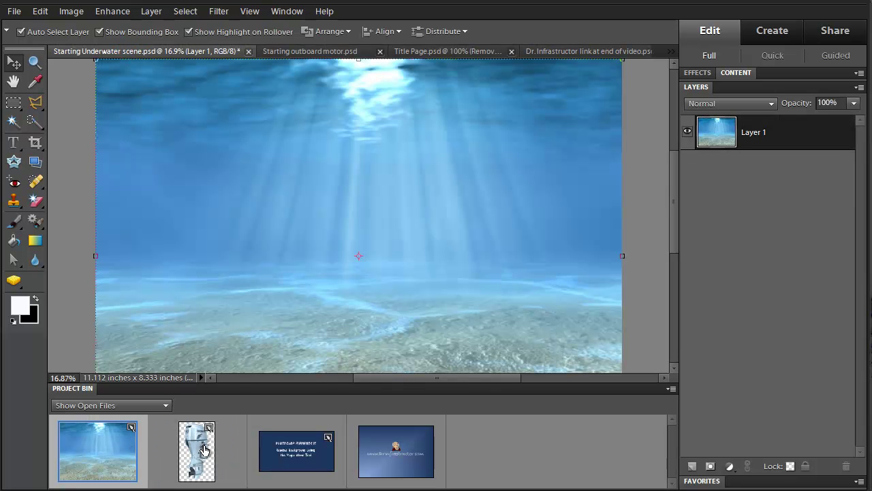
- Drag the bluish motor into the underwater scene and lower it onto the sandy seabed
drag(201, 449, 353, 243)
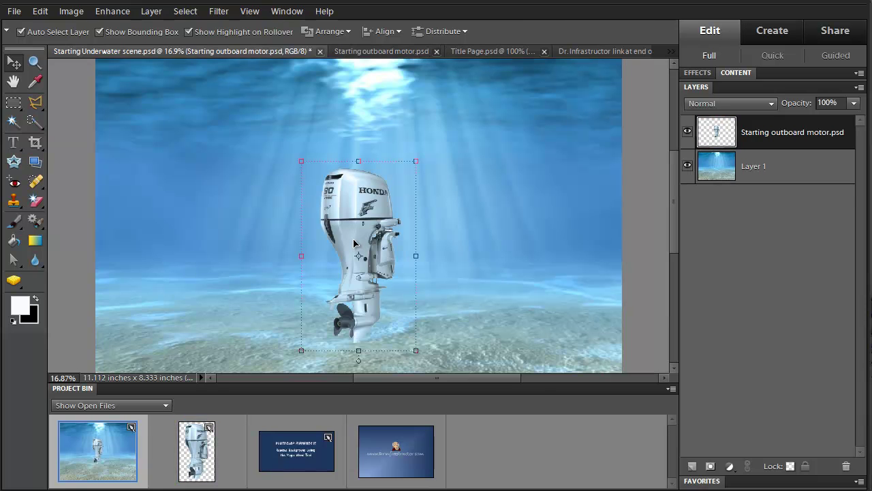
click(434, 181)
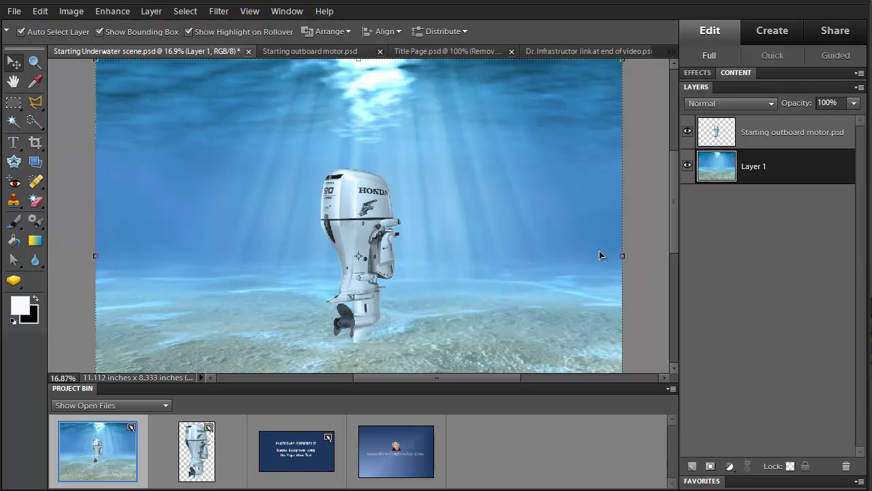
scroll(599, 250, down, 1)
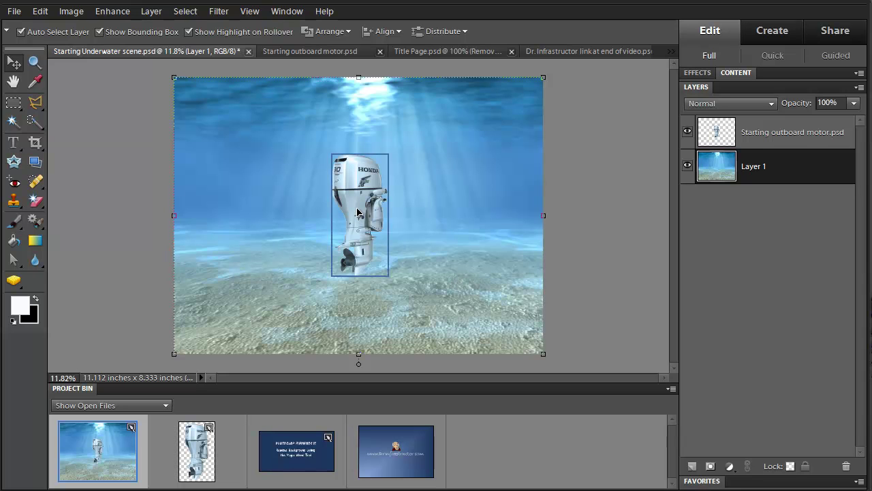
drag(356, 209, 352, 262)
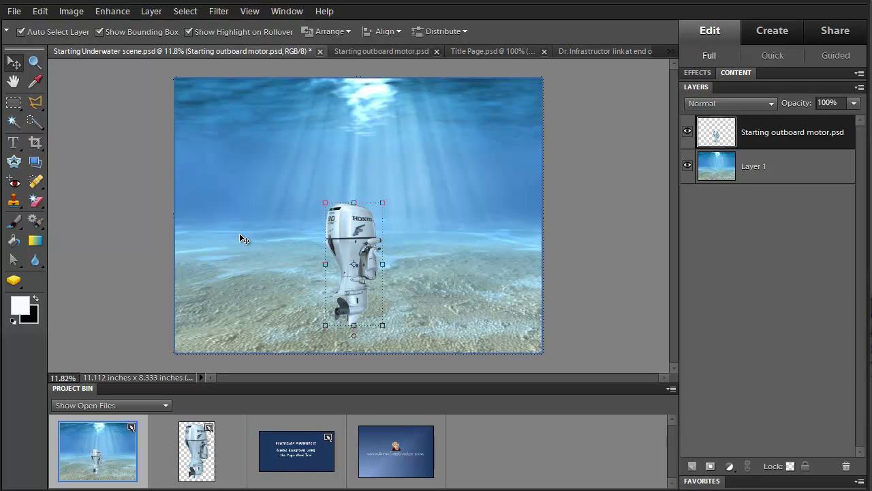
click(118, 240)
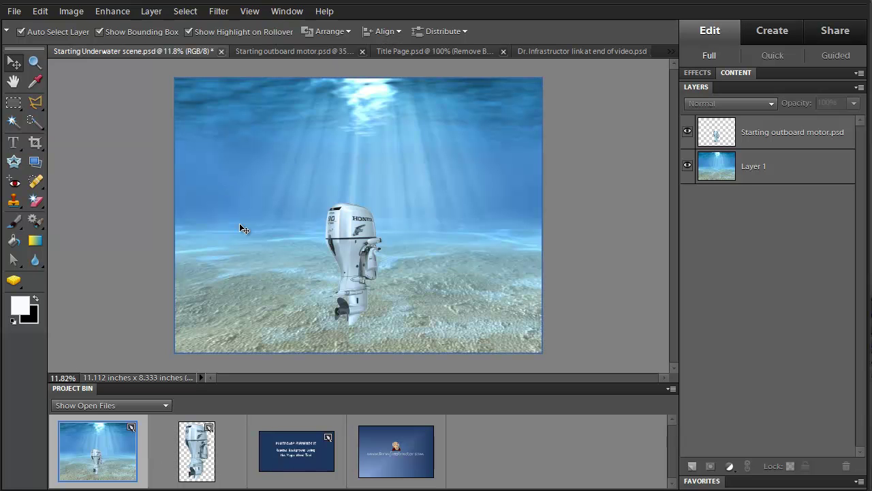
- Save the blue-tinted Starting outboard motor.psd image in Photoshop Elements
click(278, 50)
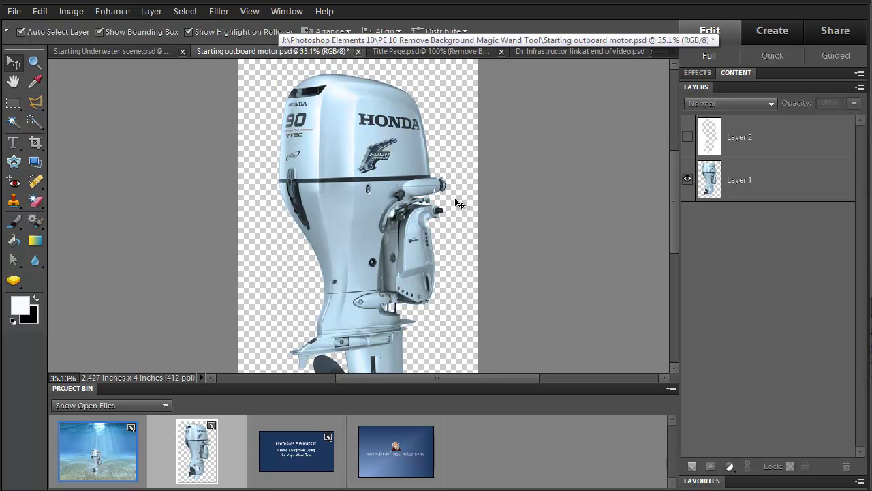
scroll(458, 203, down, 2)
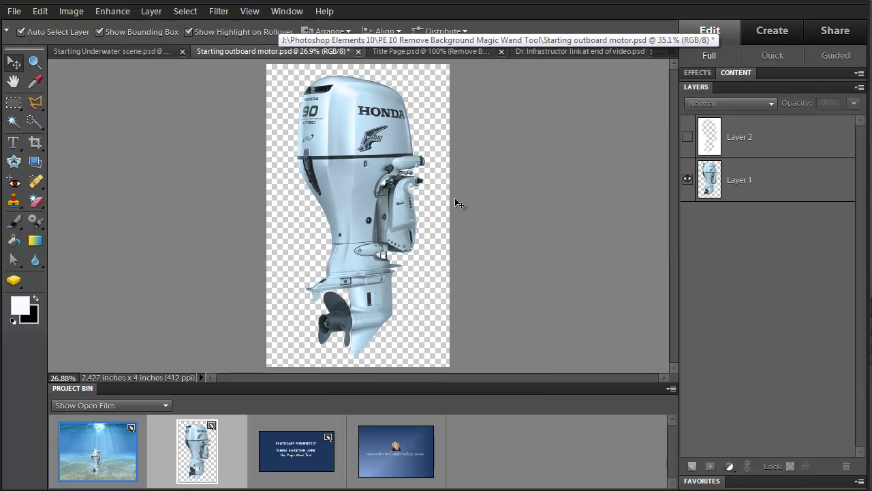
click(12, 10)
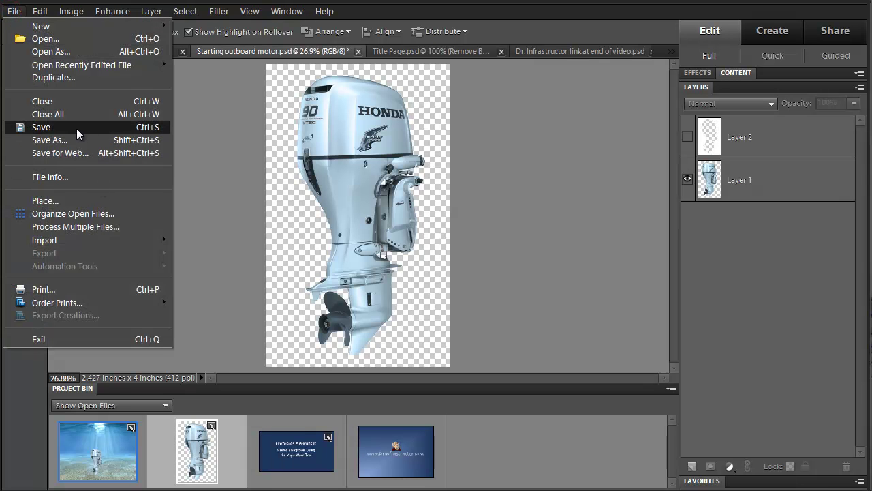
click(76, 128)
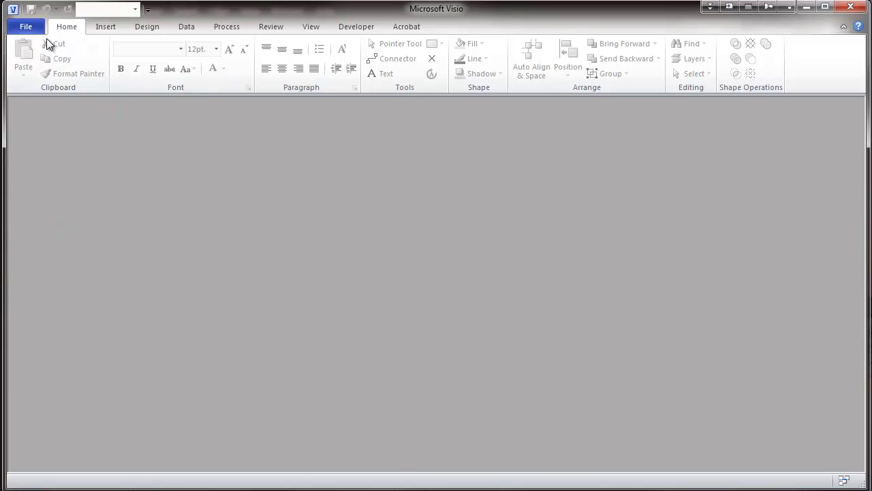
- Start a blank Visio drawing and insert the Starting outboard motor.png picture
click(25, 27)
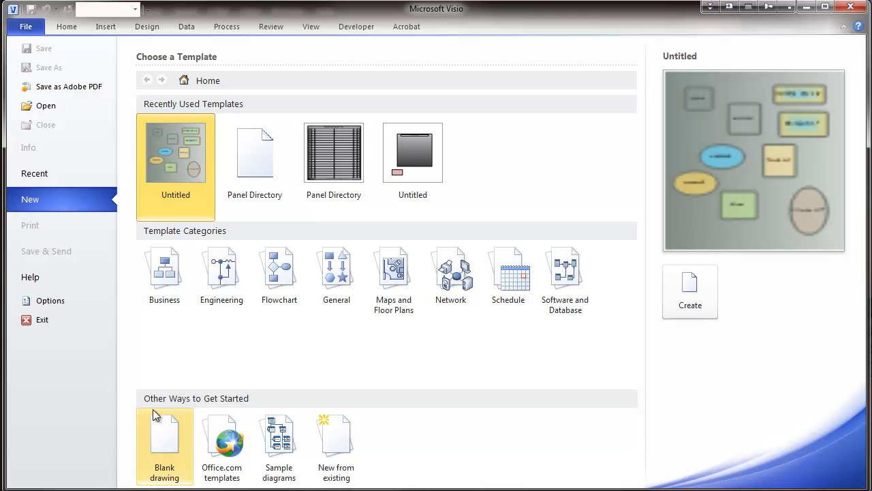
click(160, 442)
double_click(158, 441)
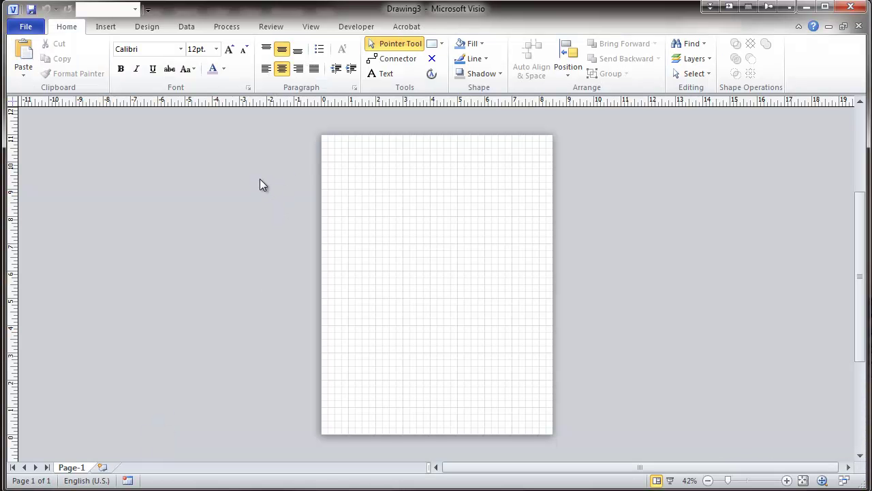
click(104, 26)
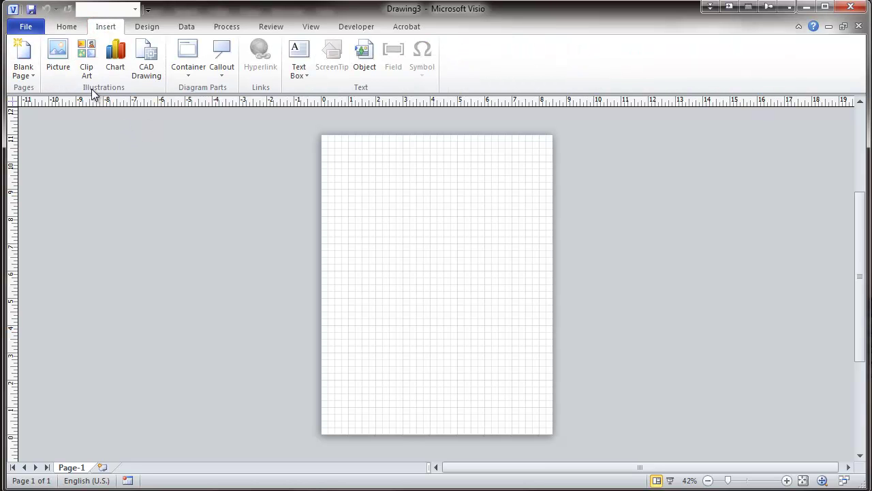
click(56, 65)
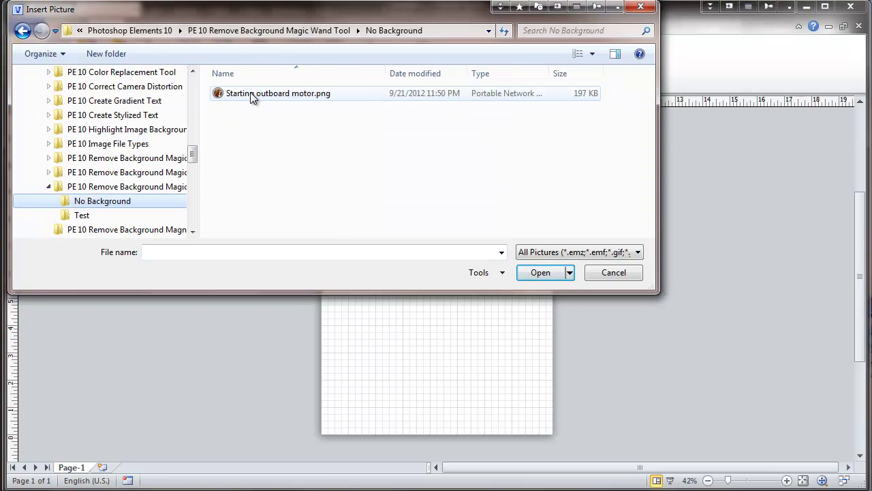
click(250, 96)
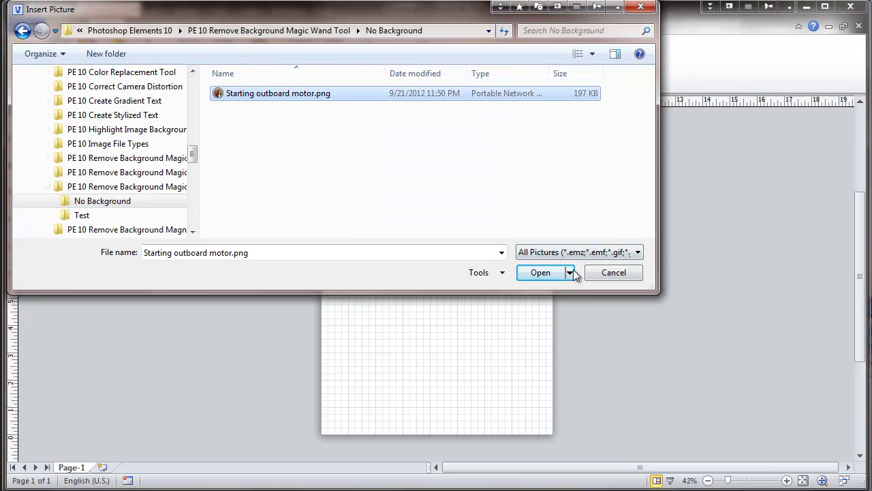
click(535, 273)
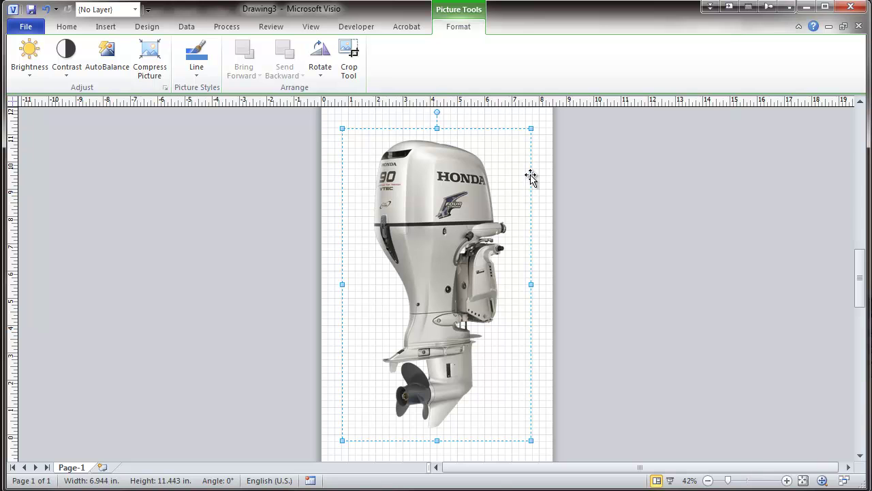
- Shrink the motor picture to about 5 by 8.24 inches and centre it on the page
drag(531, 127, 489, 211)
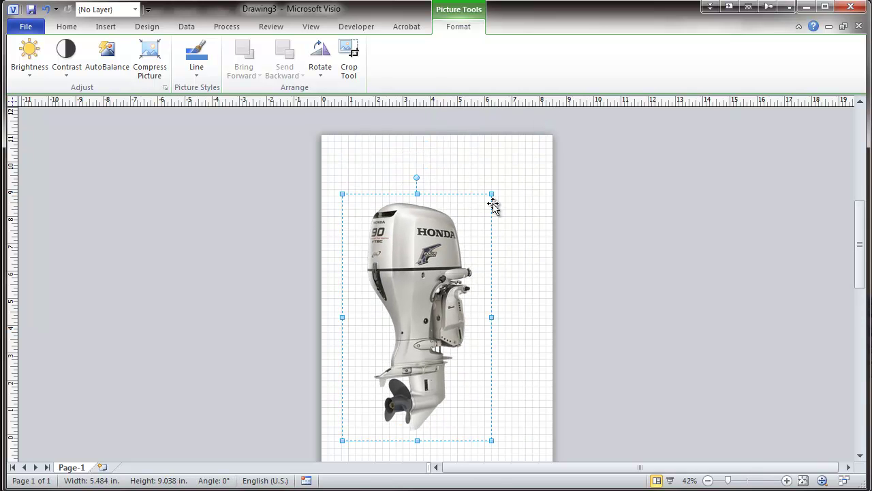
mouse_move(492, 193)
mouse_down()
mouse_move(477, 197)
mouse_move(485, 206)
mouse_up()
drag(406, 320, 436, 287)
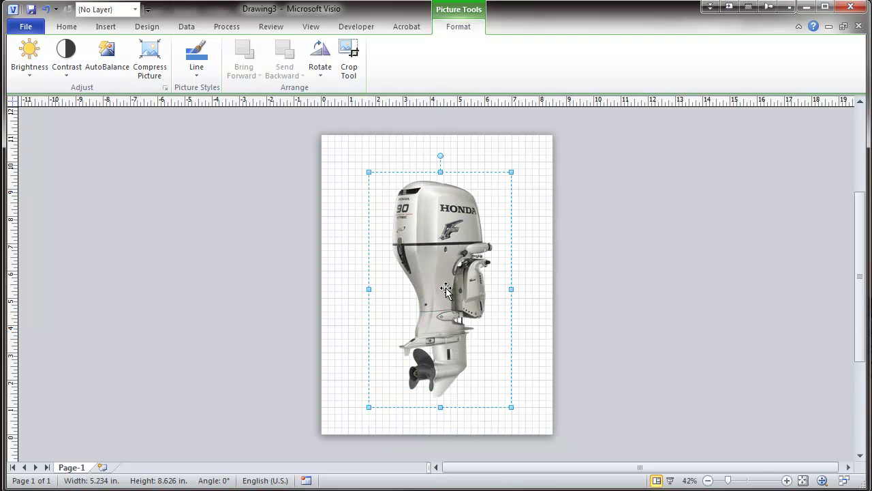
drag(508, 175, 505, 183)
click(513, 219)
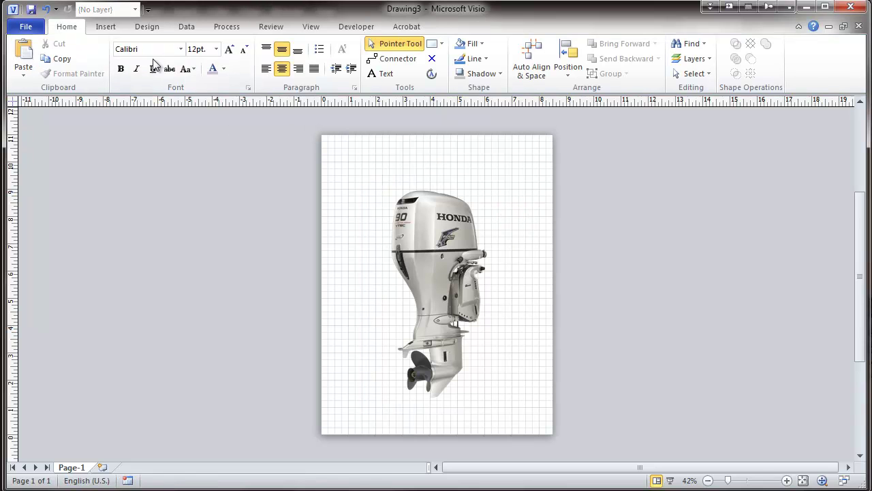
- Give the page a gradient background and a border with title and date
click(134, 30)
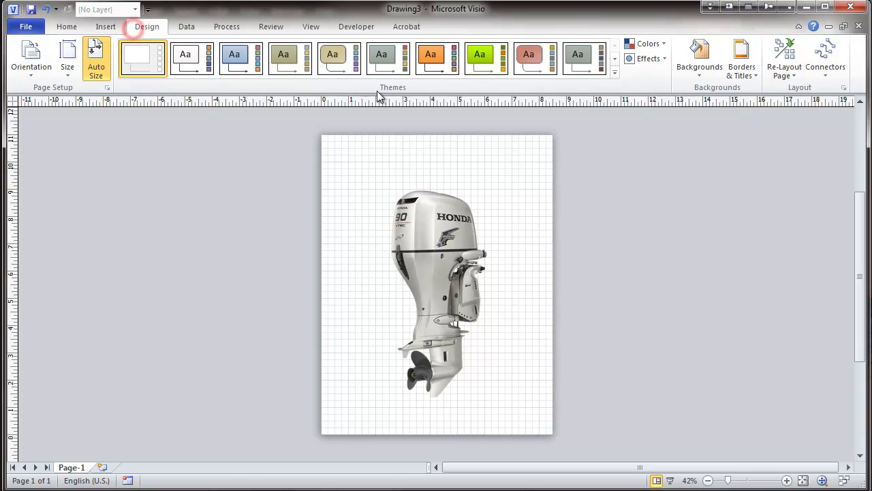
click(702, 68)
click(695, 286)
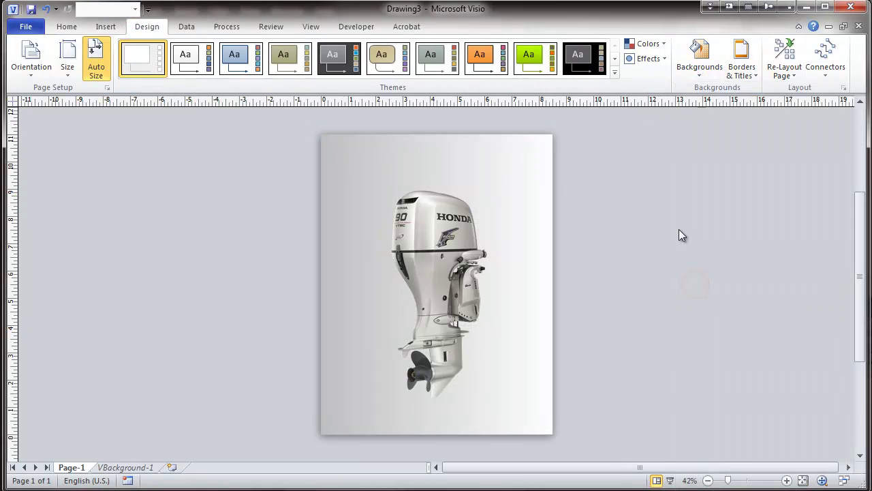
click(741, 65)
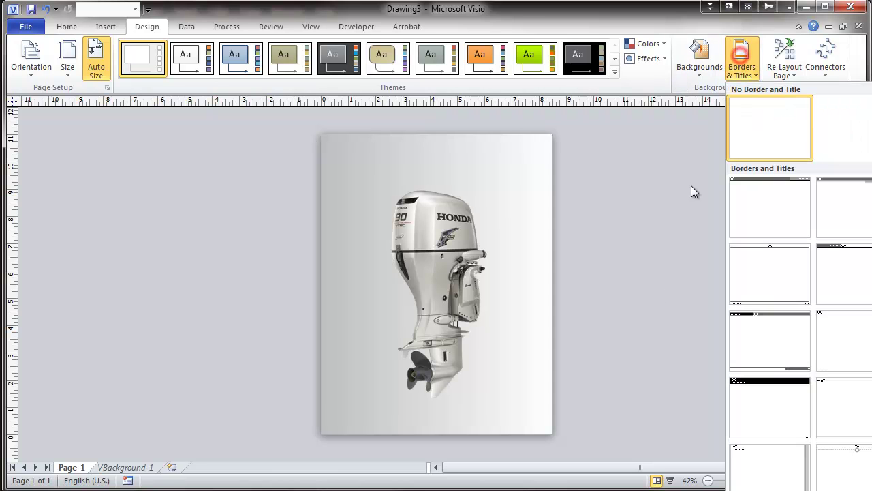
click(751, 468)
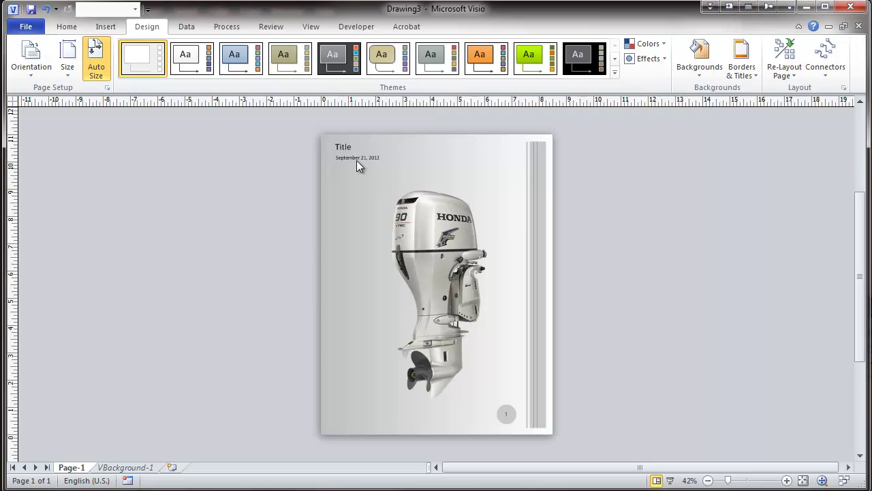
- On the VBackground-1 page, change the Title text to 'Operating Manual'
click(124, 467)
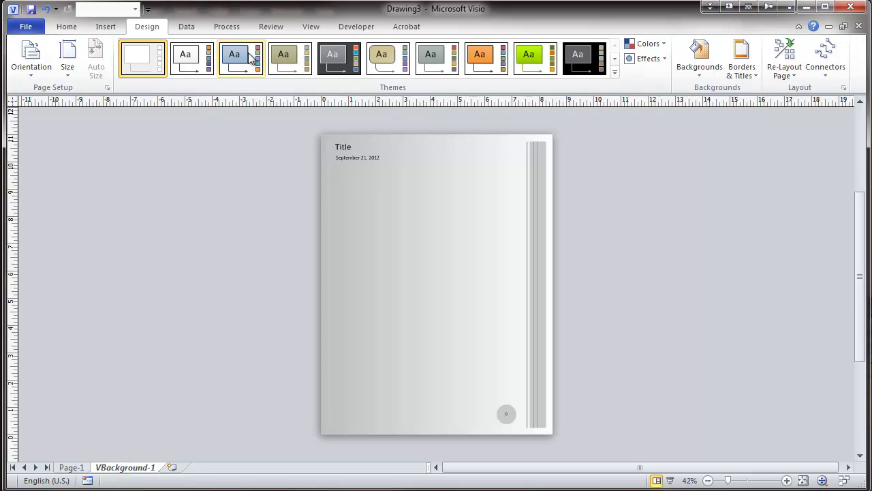
click(60, 30)
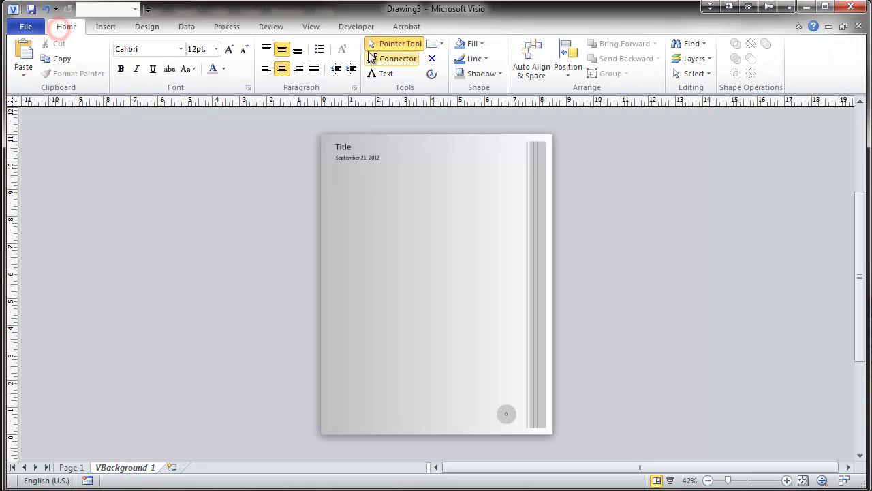
click(381, 73)
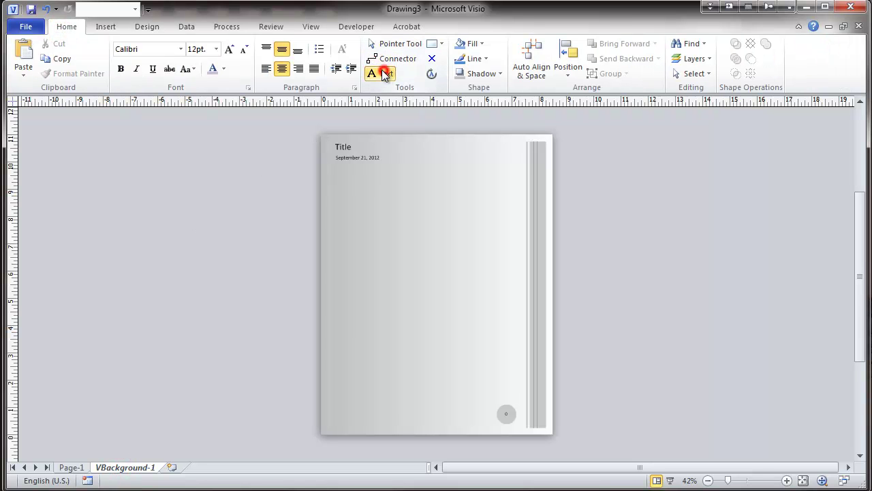
click(349, 145)
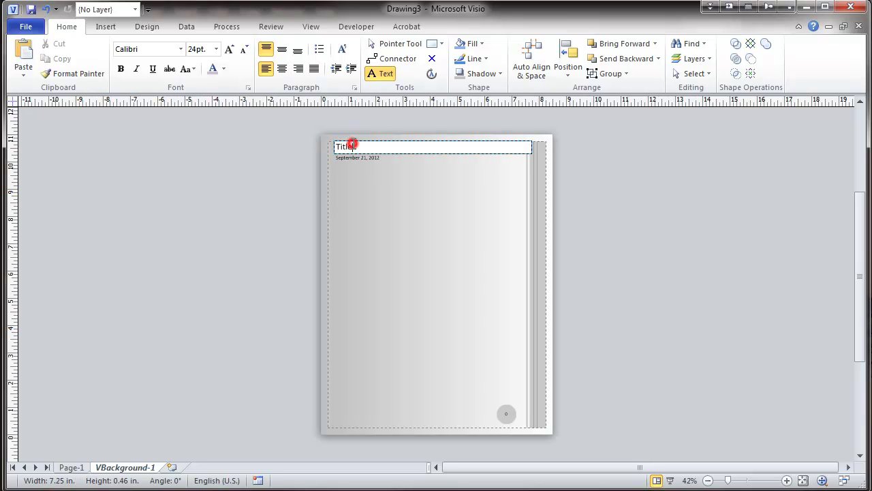
double_click(351, 145)
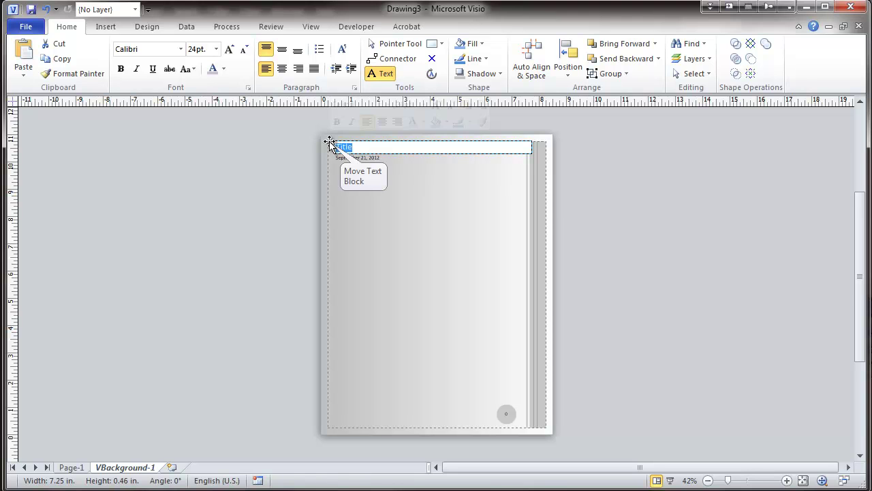
text(Operating Manual)
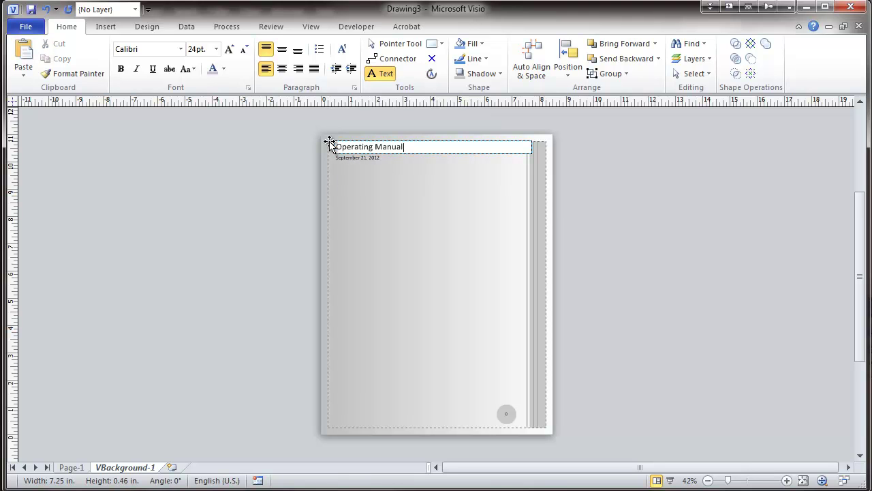
click(364, 198)
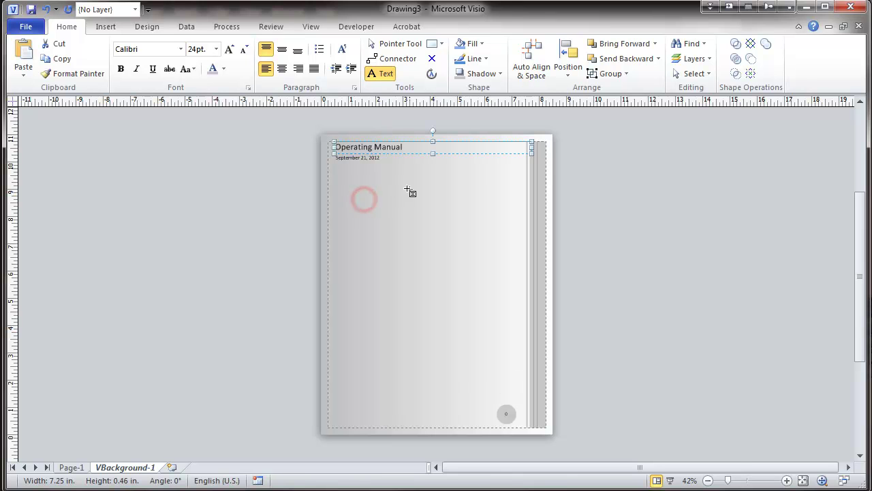
- Apply the dark theme with blue accents, return to Page-1, then show the Dr.Infrastructor link image
click(152, 27)
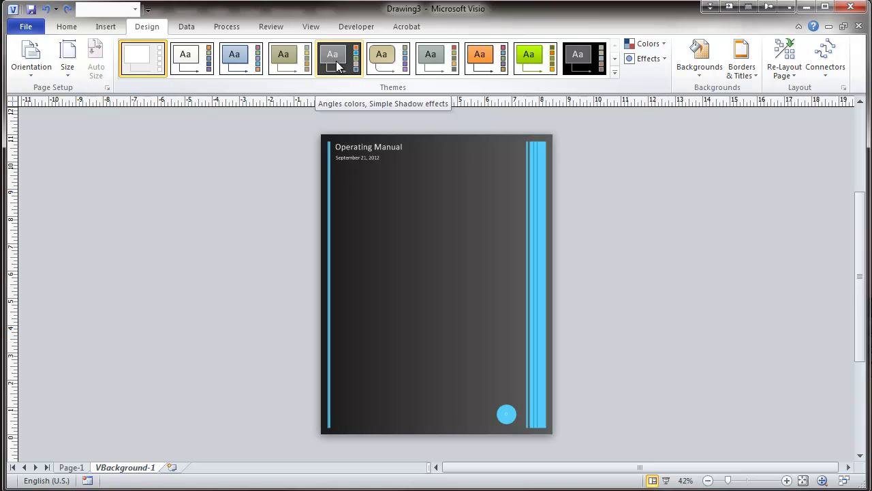
click(337, 64)
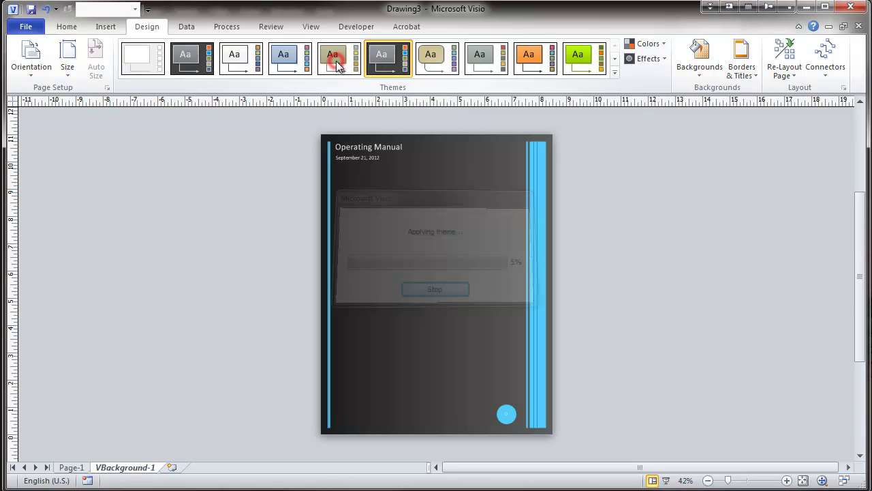
click(71, 467)
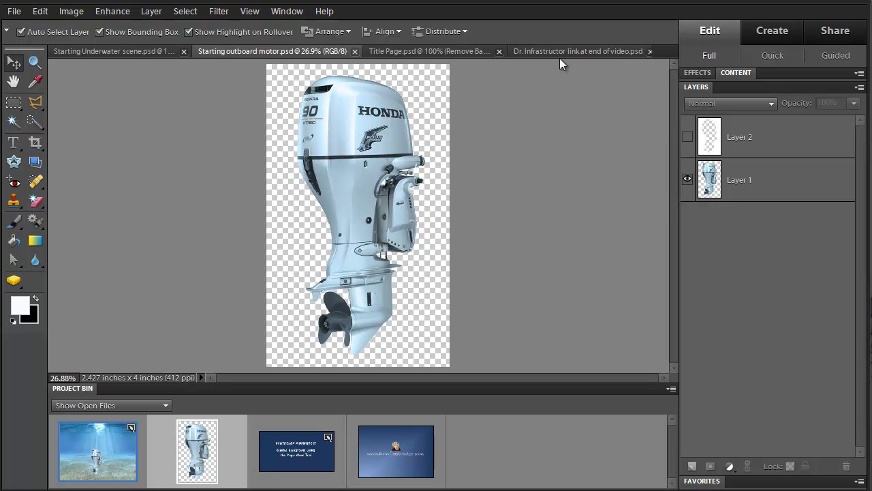
click(558, 51)
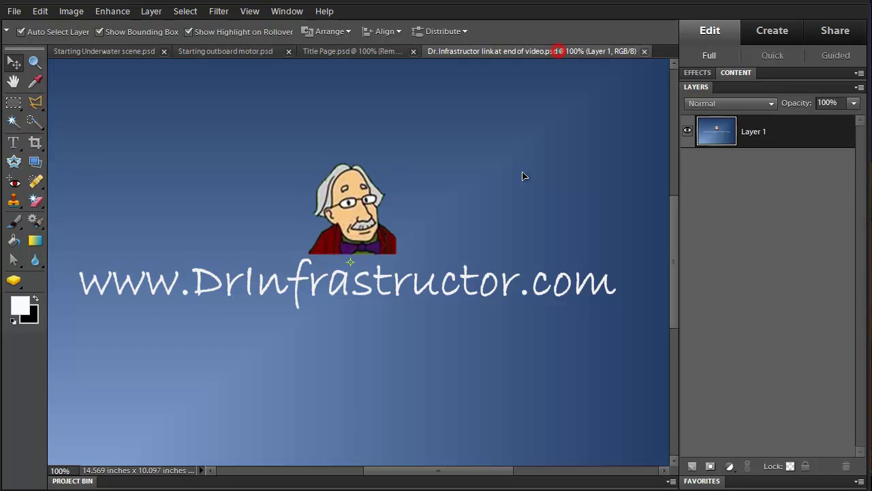